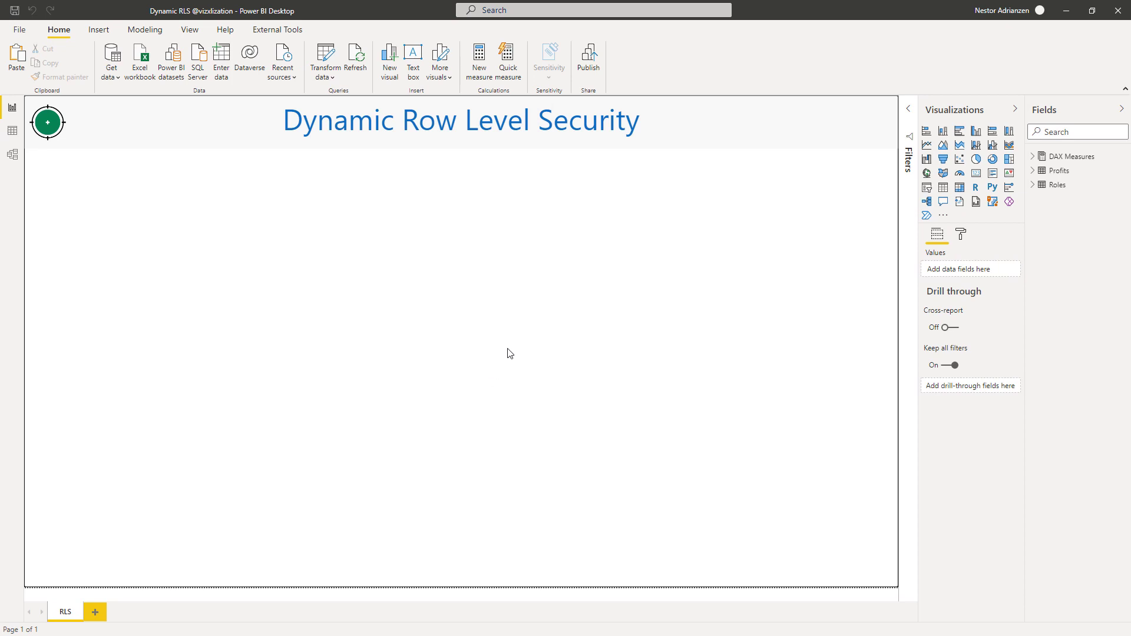
Expand the Profits table's fields and view its 20 rows in Data view
left_click(1037, 159)
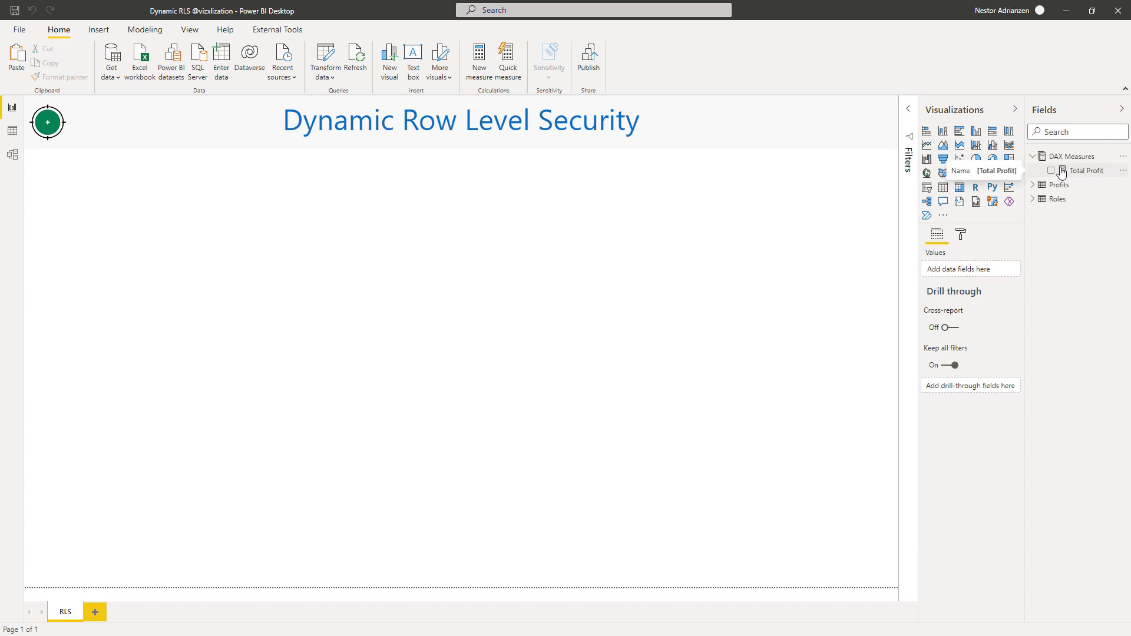
left_click(1036, 157)
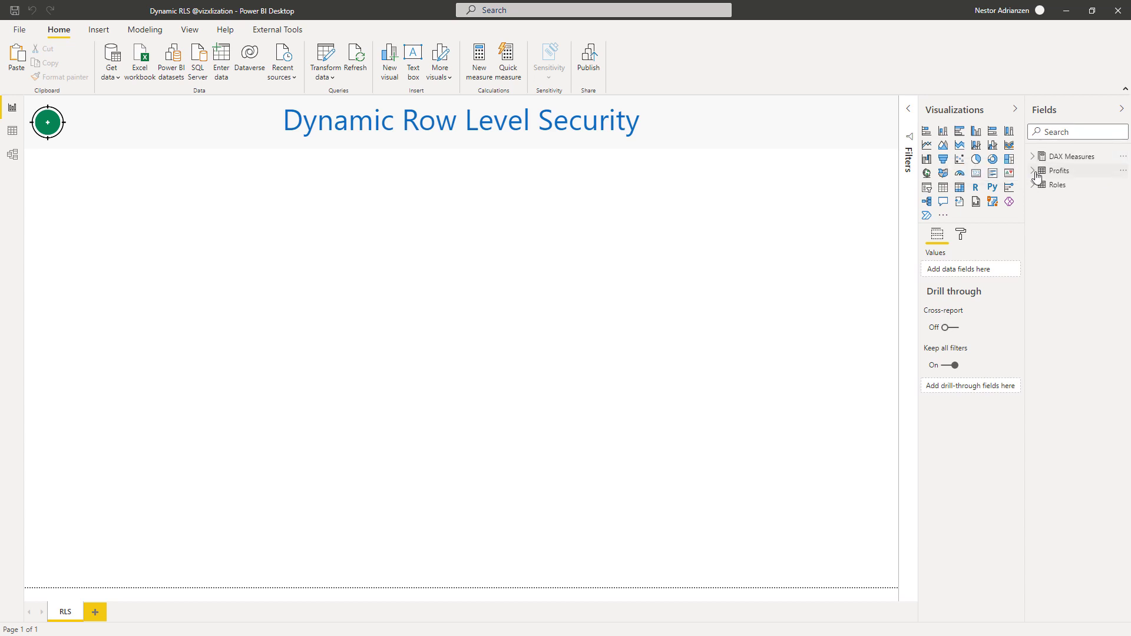
left_click(1035, 171)
left_click(1067, 175)
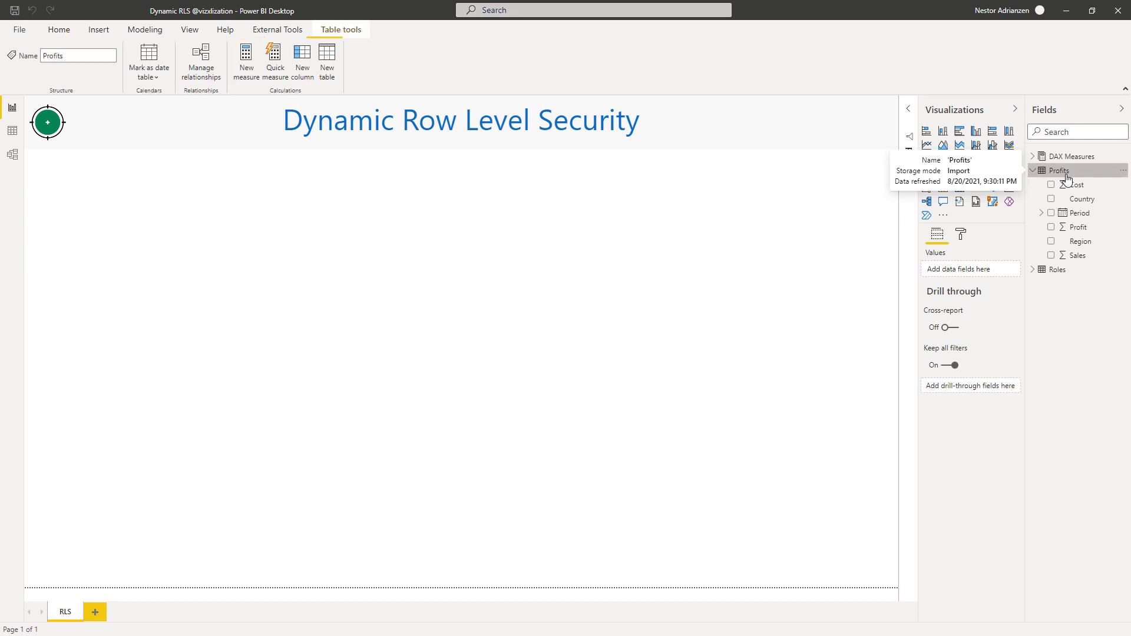
left_click(13, 130)
left_click(1059, 170)
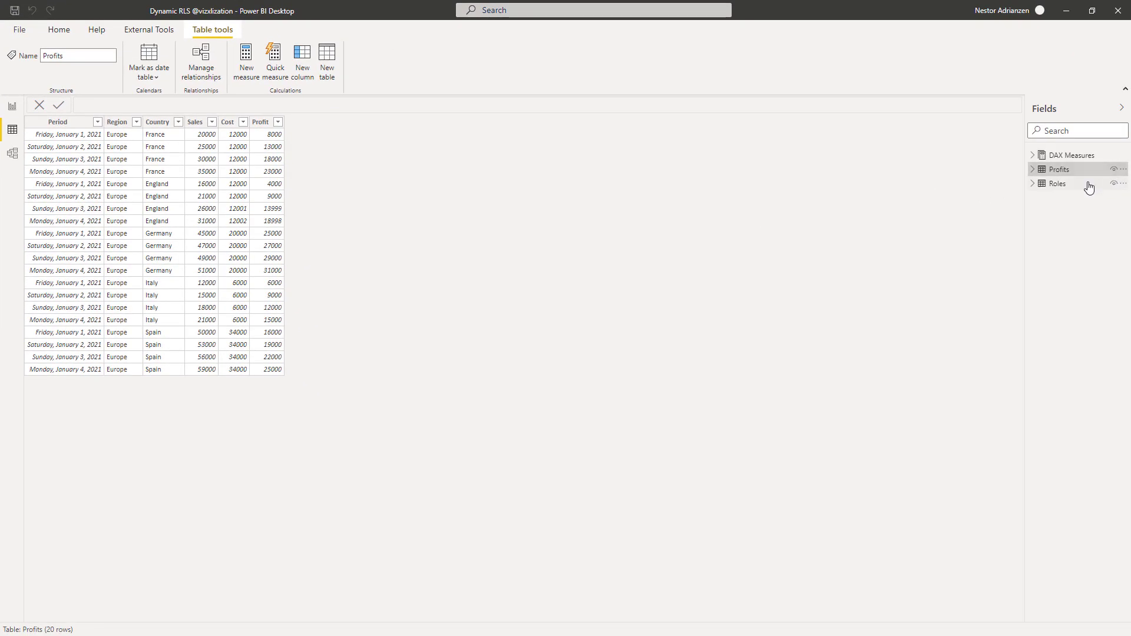
Show the Roles table's 10 rows and select its Email column
left_click(1059, 184)
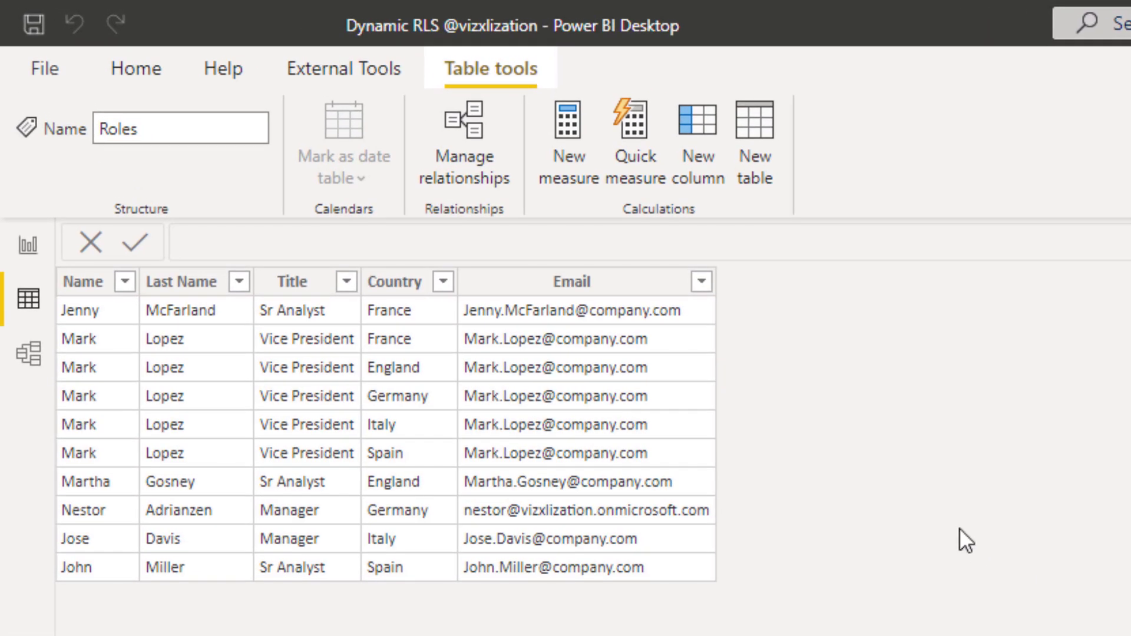
left_click(570, 283)
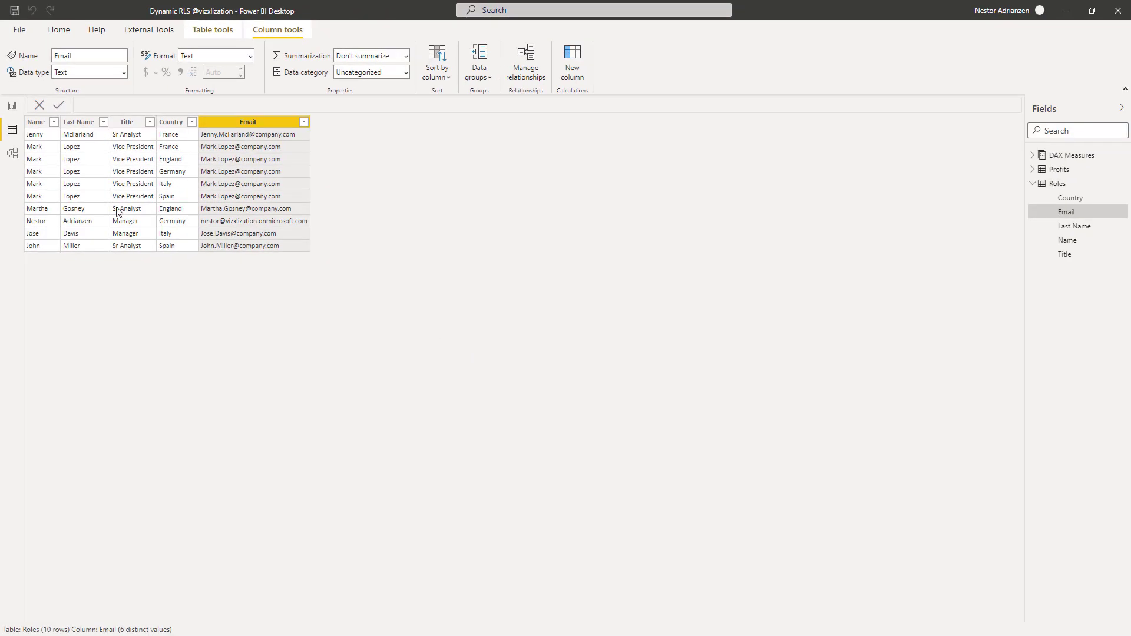
In Model view, drag Roles Country onto Profits Country, then cancel the relationship
left_click(15, 158)
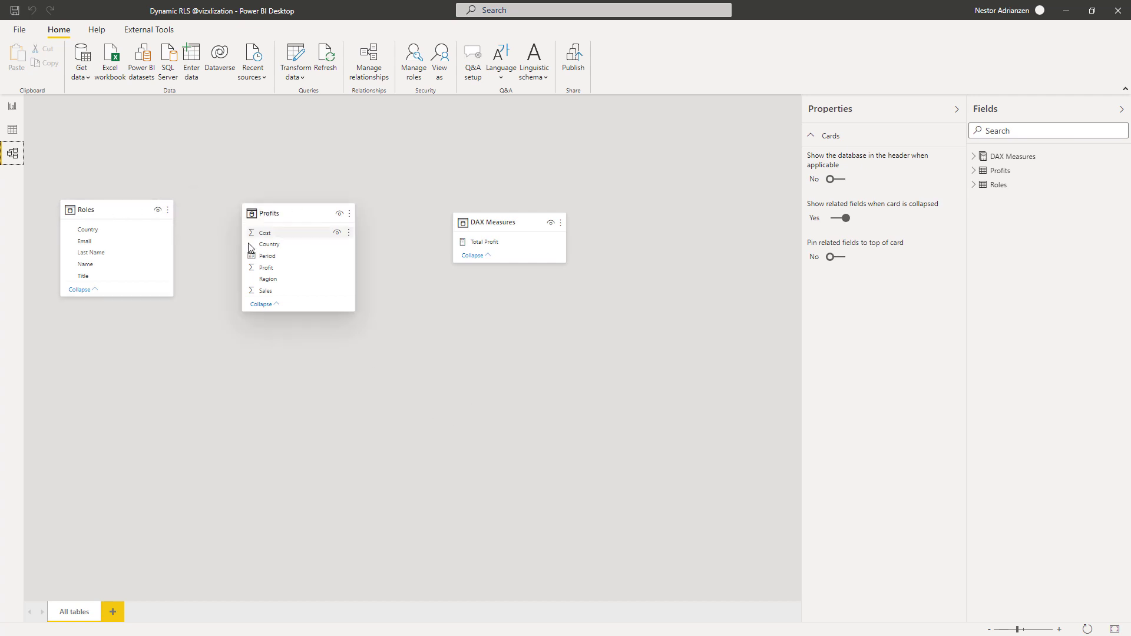
left_click(111, 232)
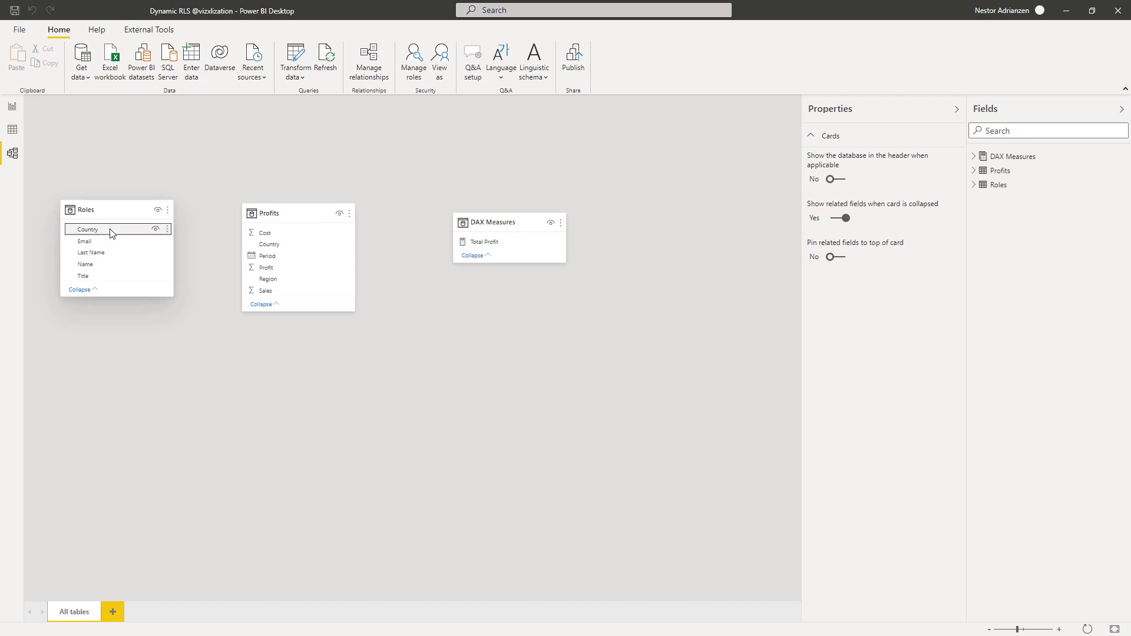
left_click_drag(111, 233, 268, 249)
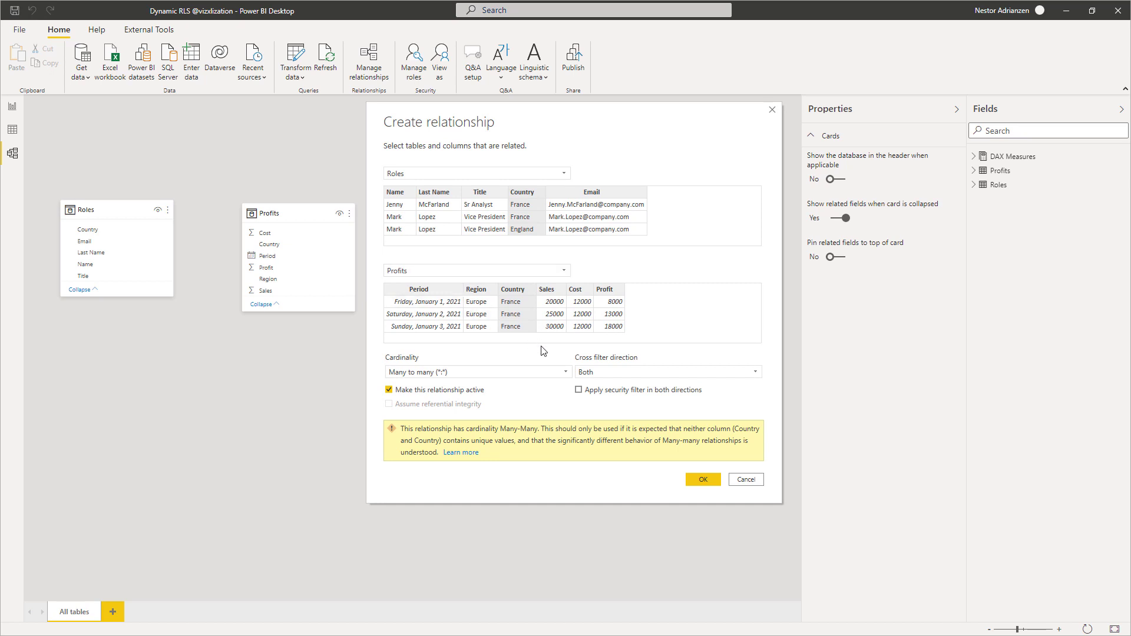
left_click(748, 482)
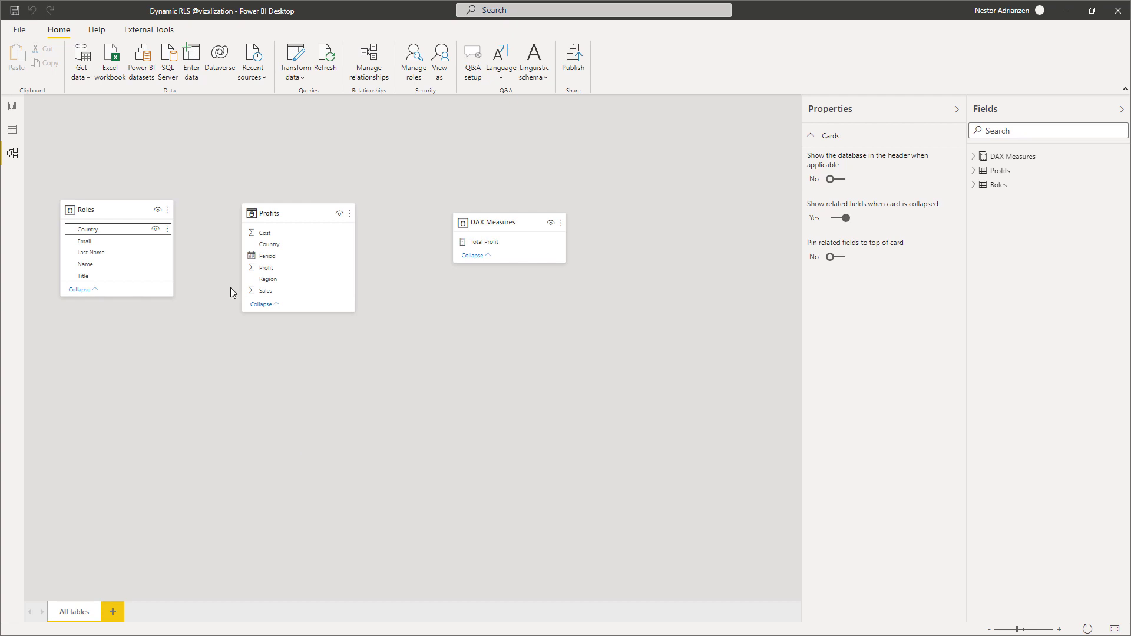
Append the Roles table to Profits as a new query, Append1
left_click(13, 107)
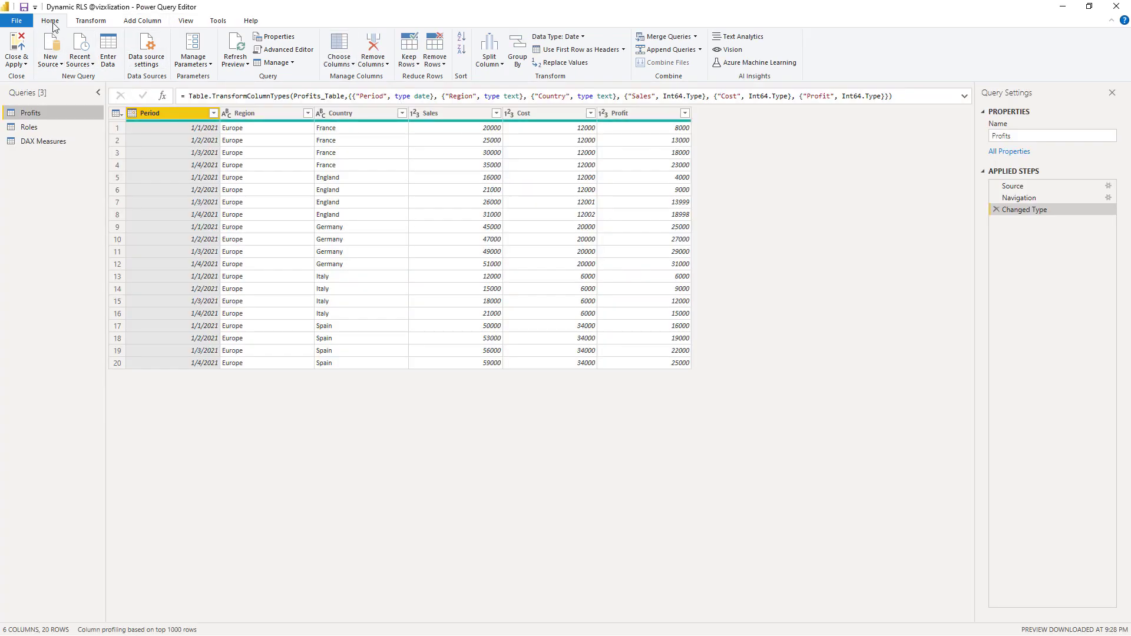
left_click(699, 51)
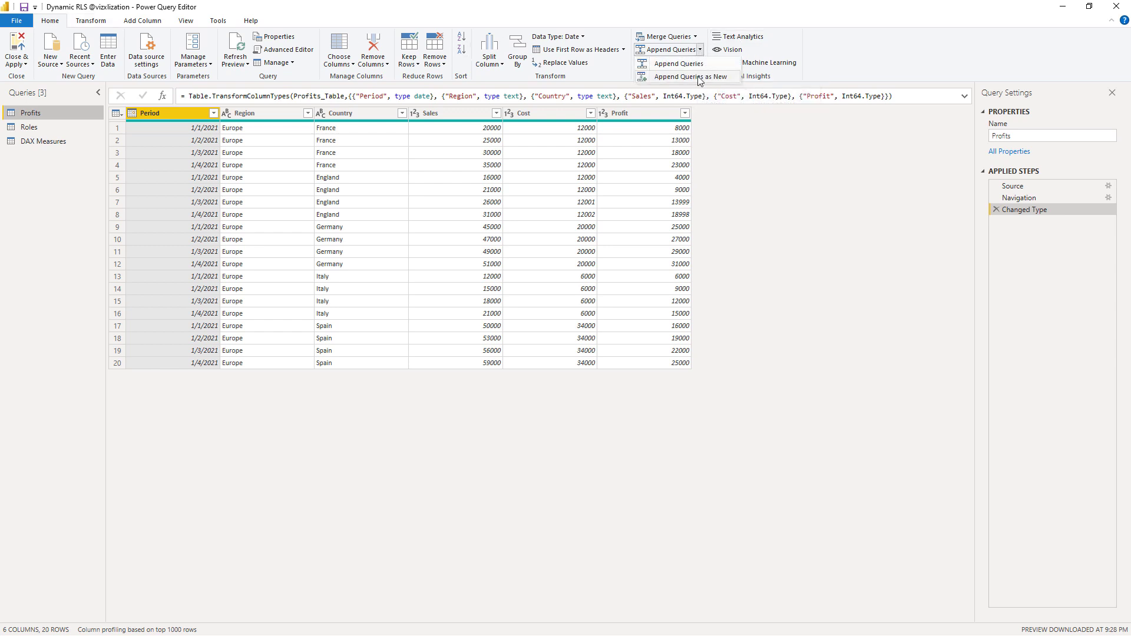
left_click(700, 77)
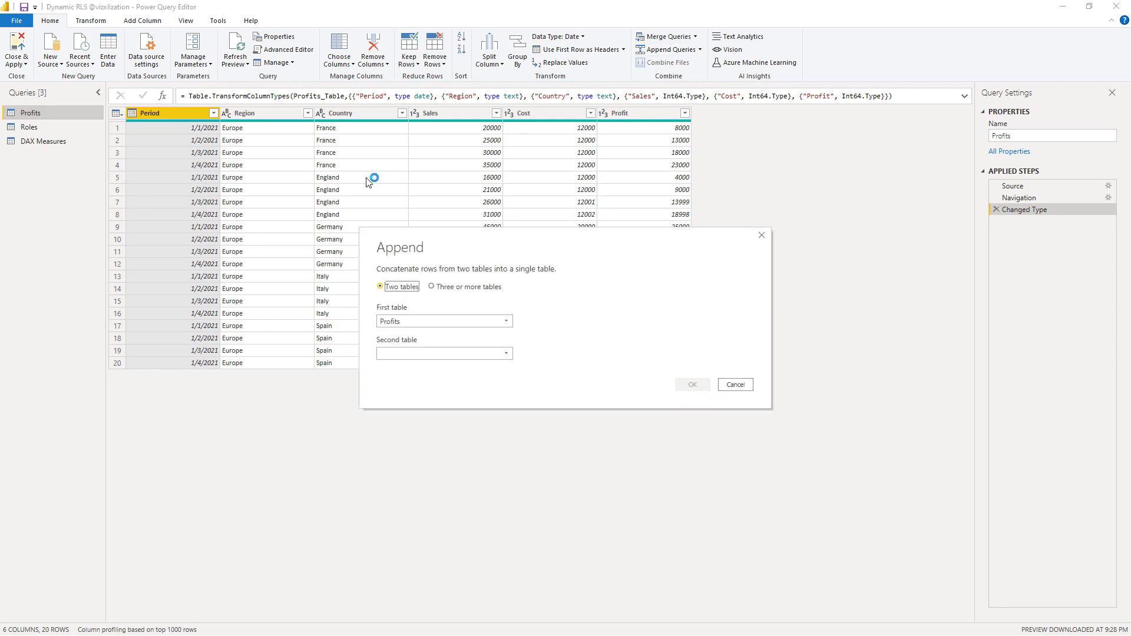
left_click_drag(480, 240, 298, 157)
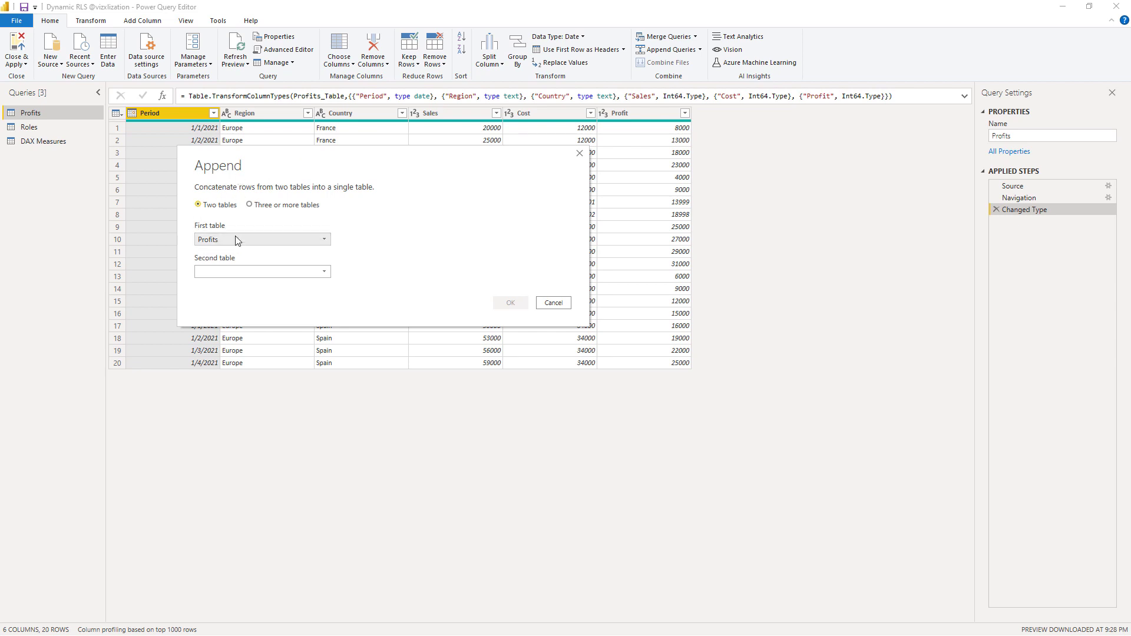
left_click(310, 272)
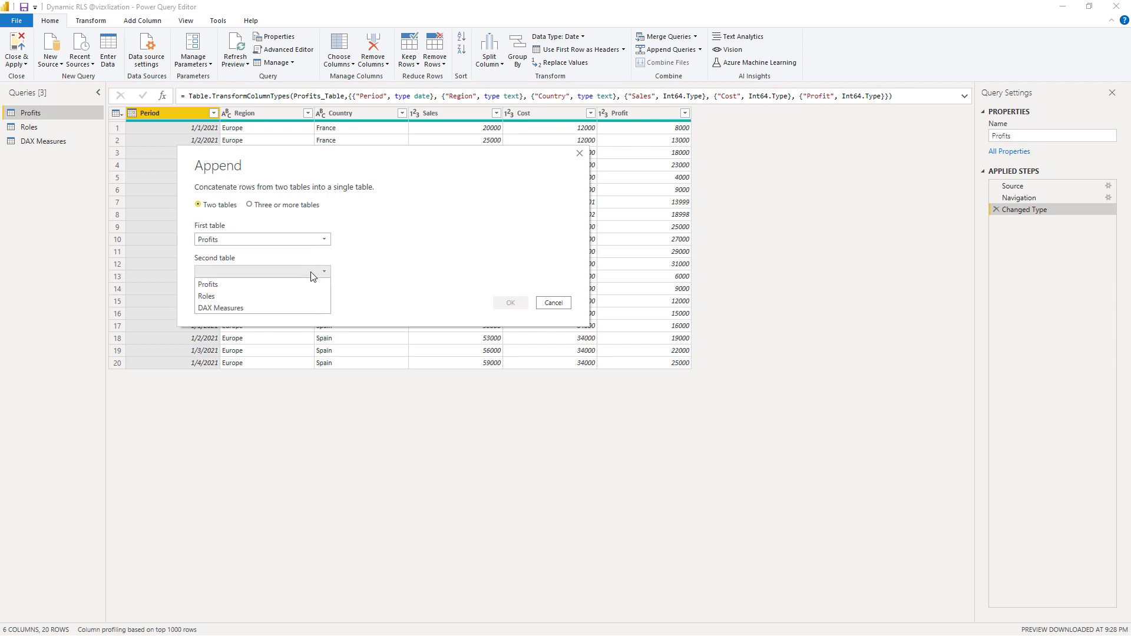
left_click(271, 296)
left_click(508, 303)
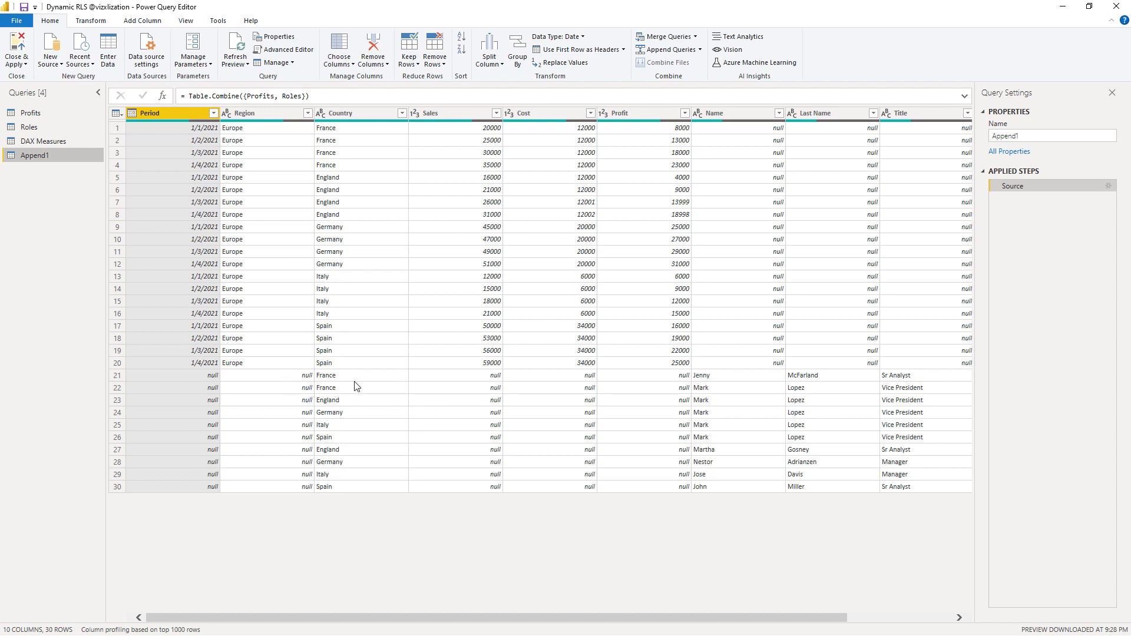
Keep only the Country column and remove duplicates, leaving five countries
left_click(355, 112)
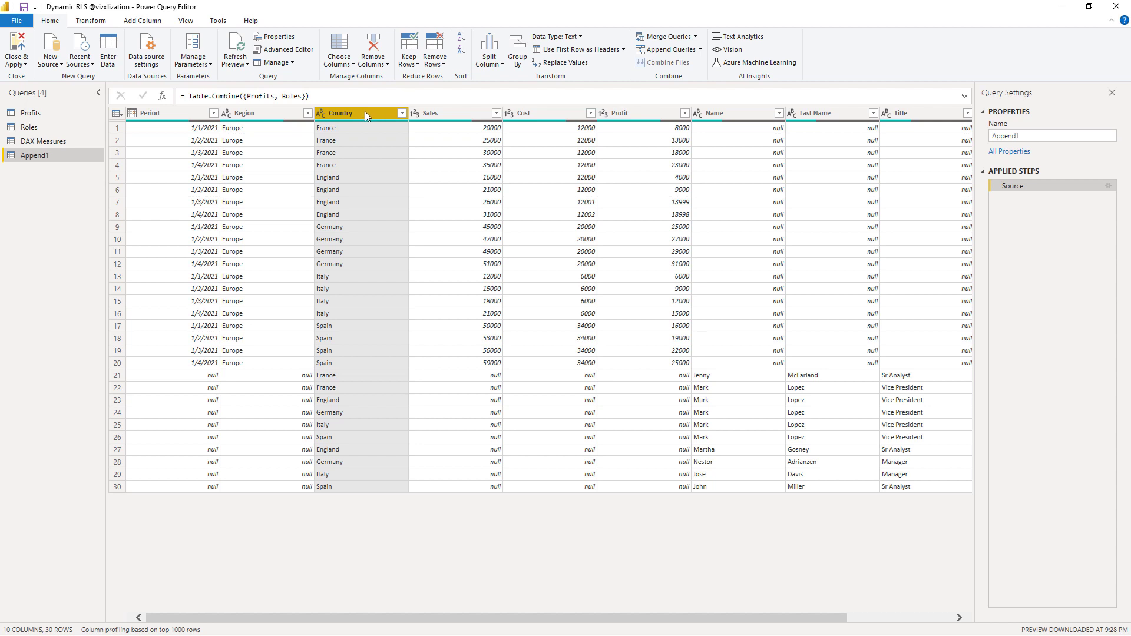
right_click(366, 115)
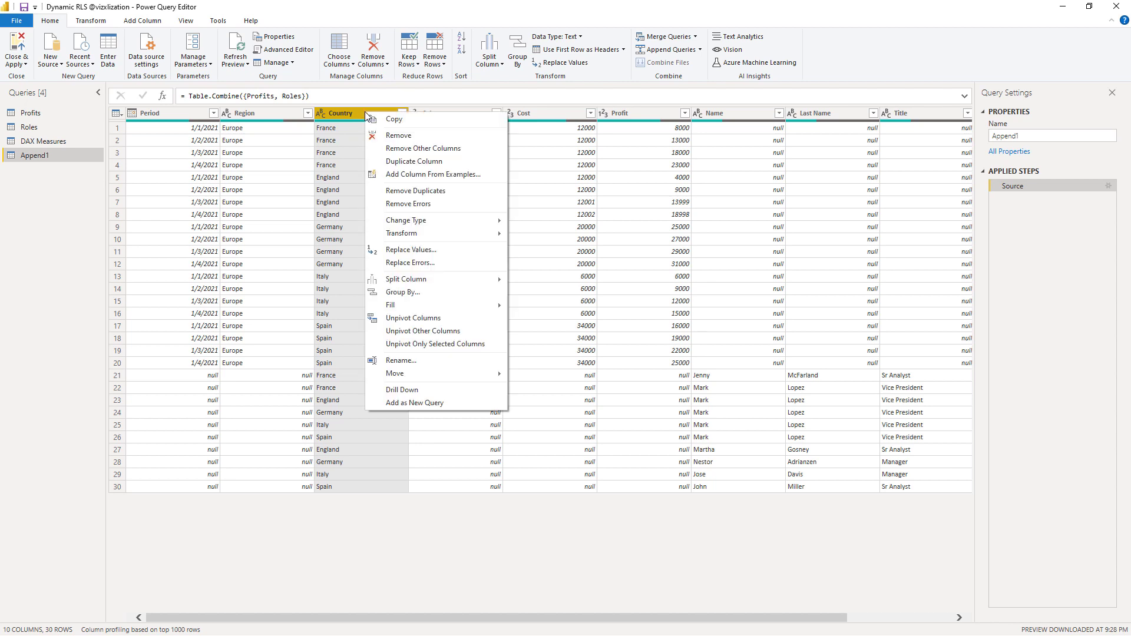
left_click(451, 154)
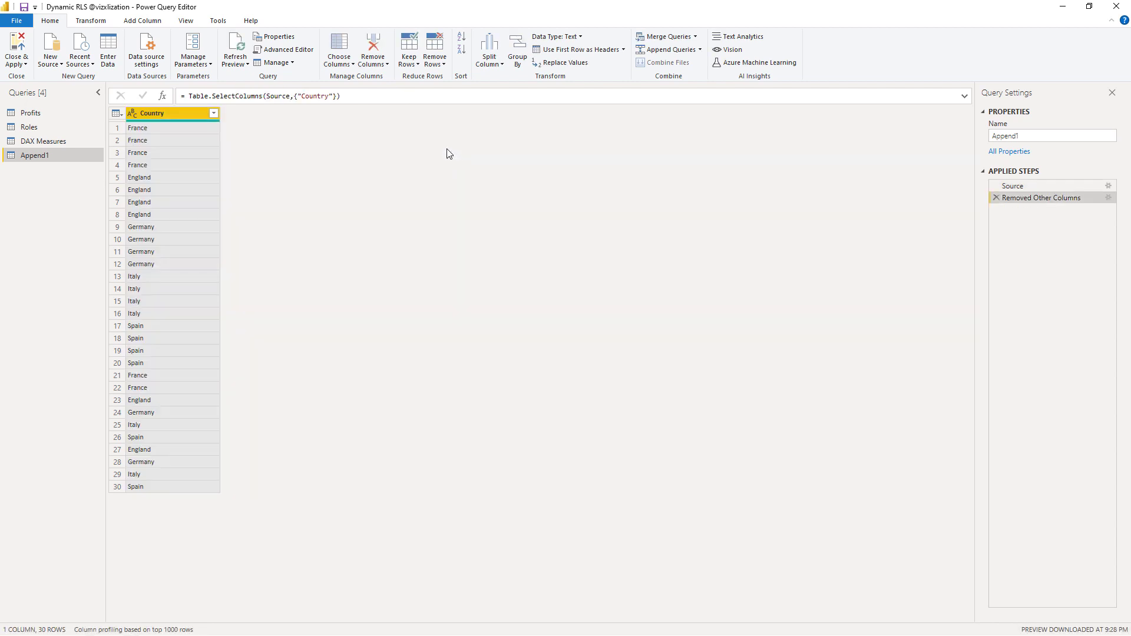
right_click(188, 111)
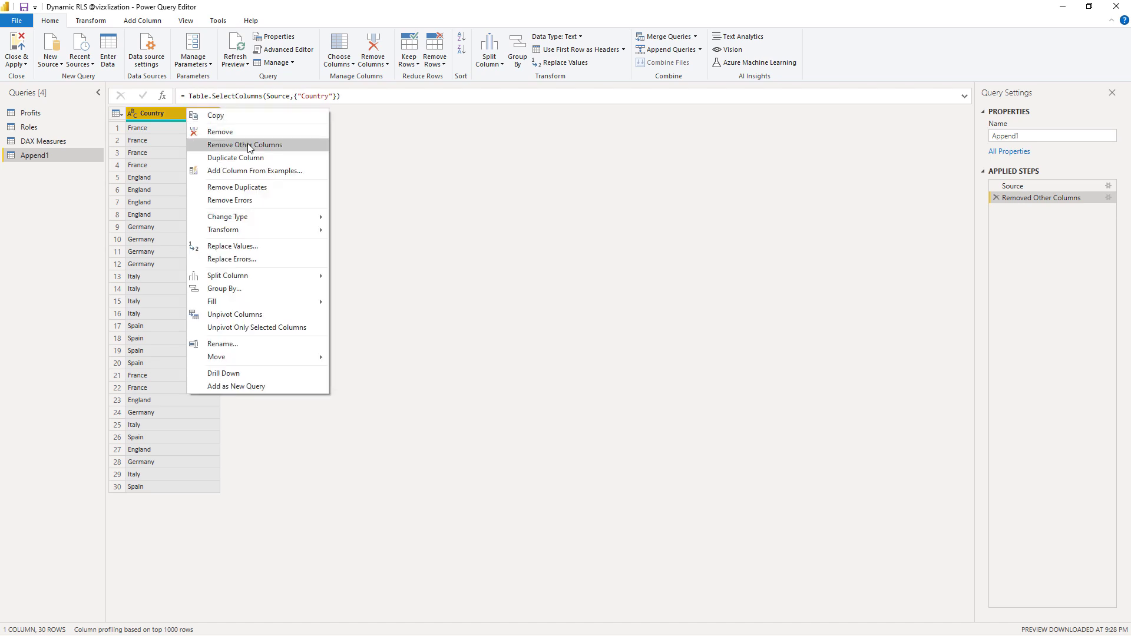
left_click(253, 187)
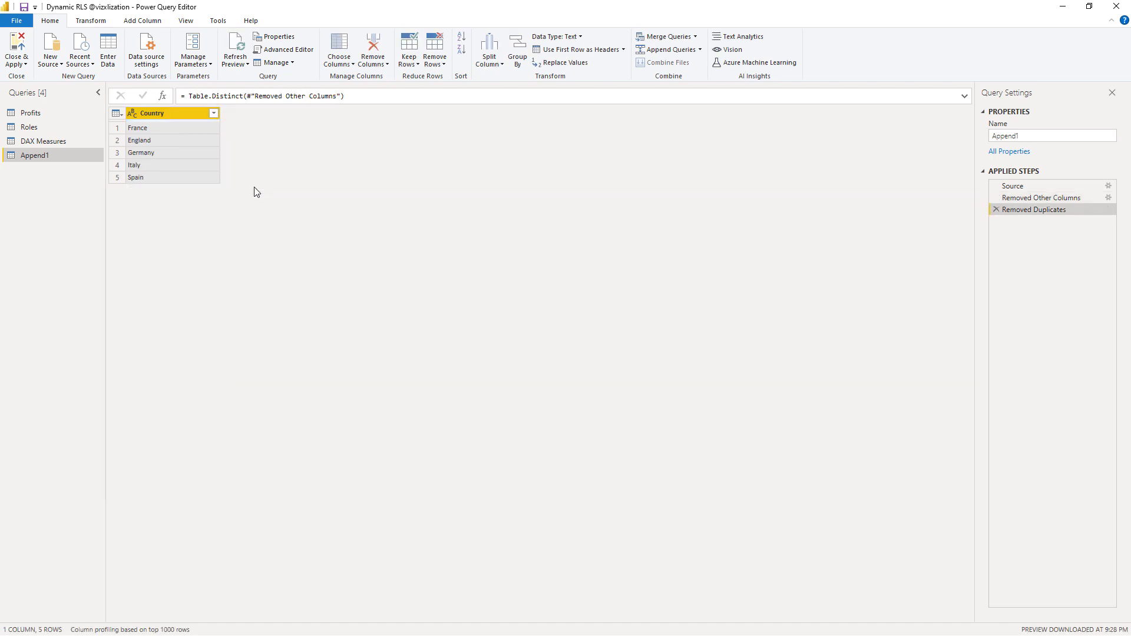
Rename the Append1 query to 'Country' and close and apply the changes
double_click(66, 157)
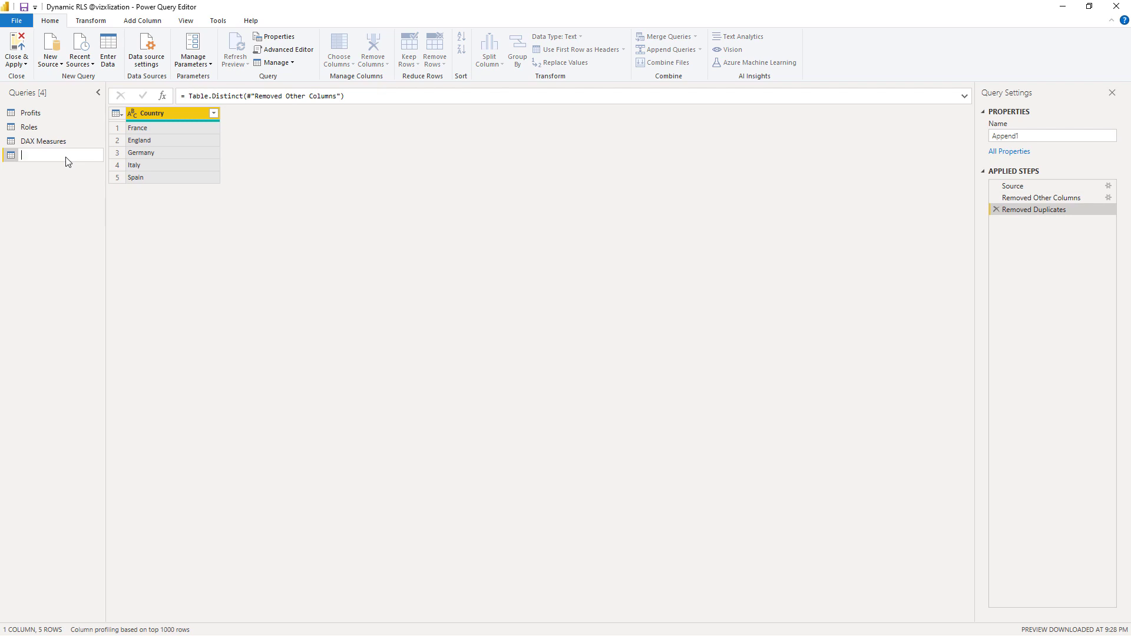
type("Country")
key("Return")
left_click(22, 68)
left_click(41, 77)
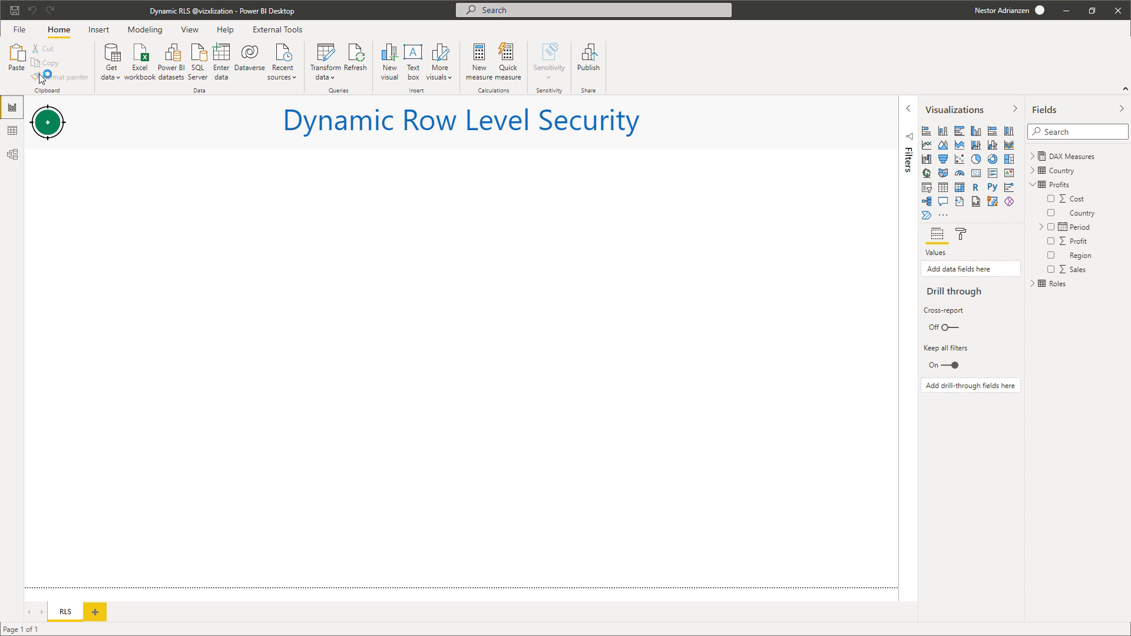
In Model view, place the Country table card above Roles and Profits
left_click(13, 155)
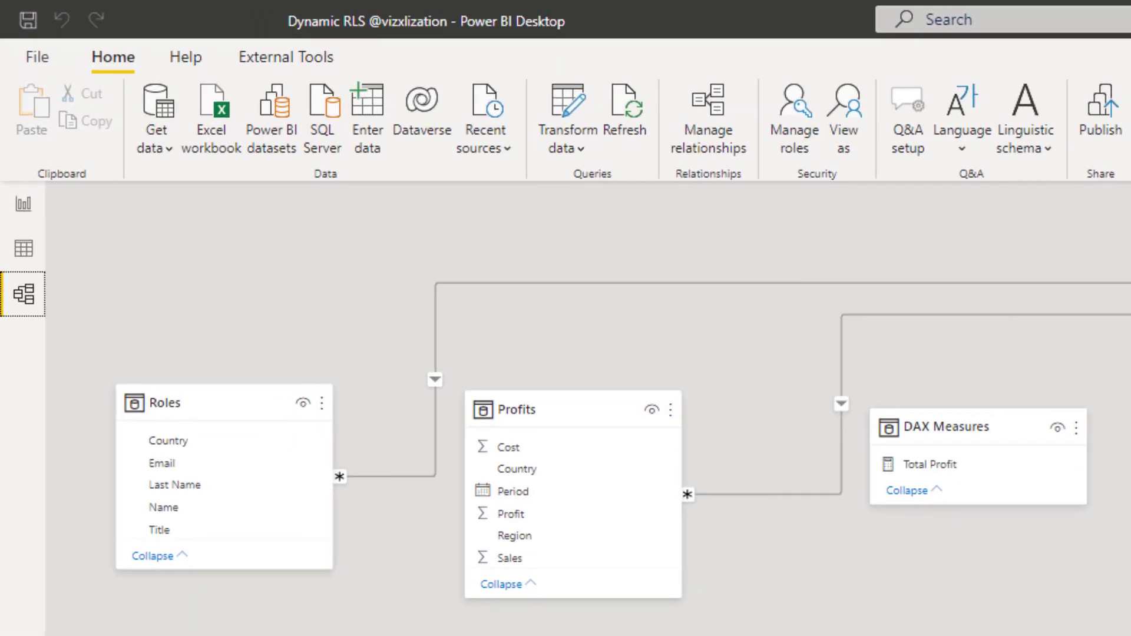
left_click_drag(666, 141, 266, 119)
left_click_drag(511, 229, 429, 245)
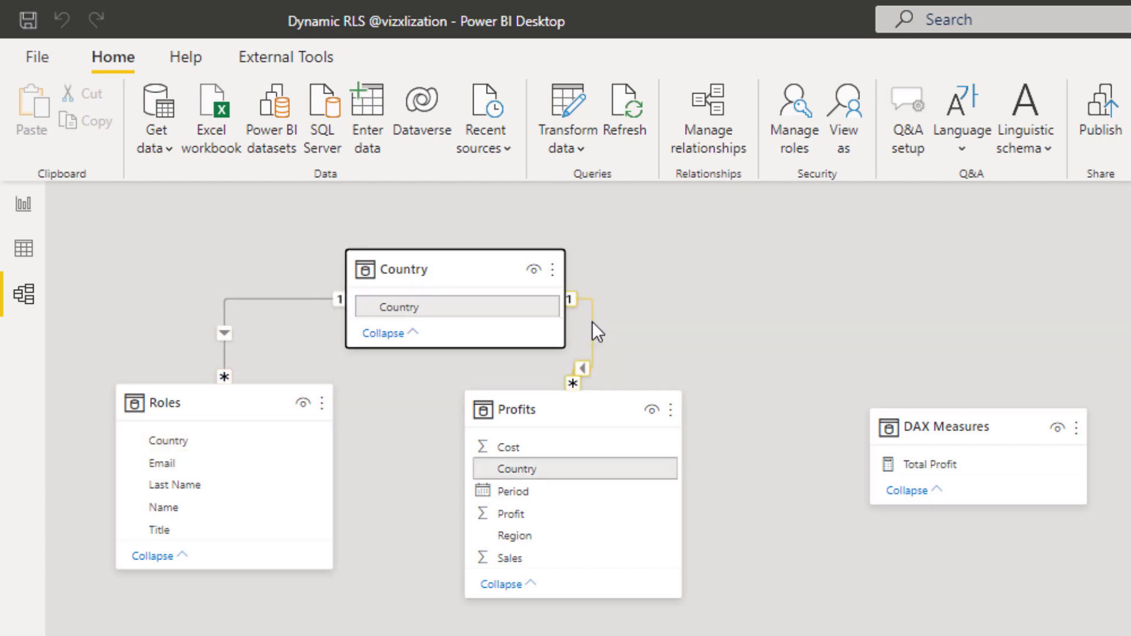
left_click_drag(581, 399, 672, 433)
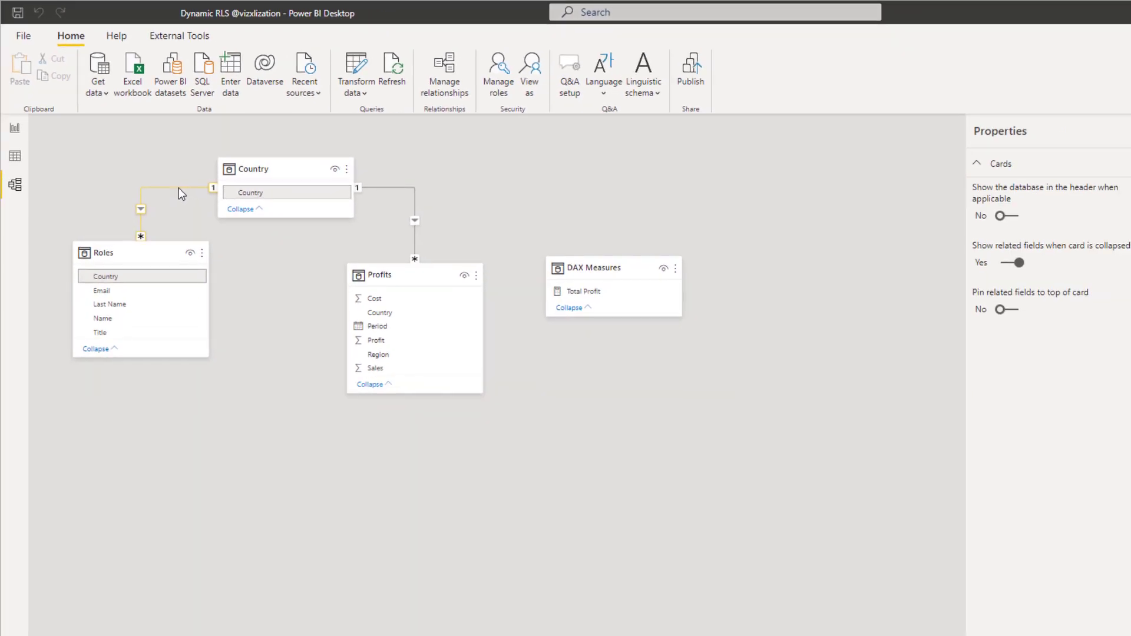
Set Roles–Country cross filter to Both with security filter applied both directions
double_click(180, 188)
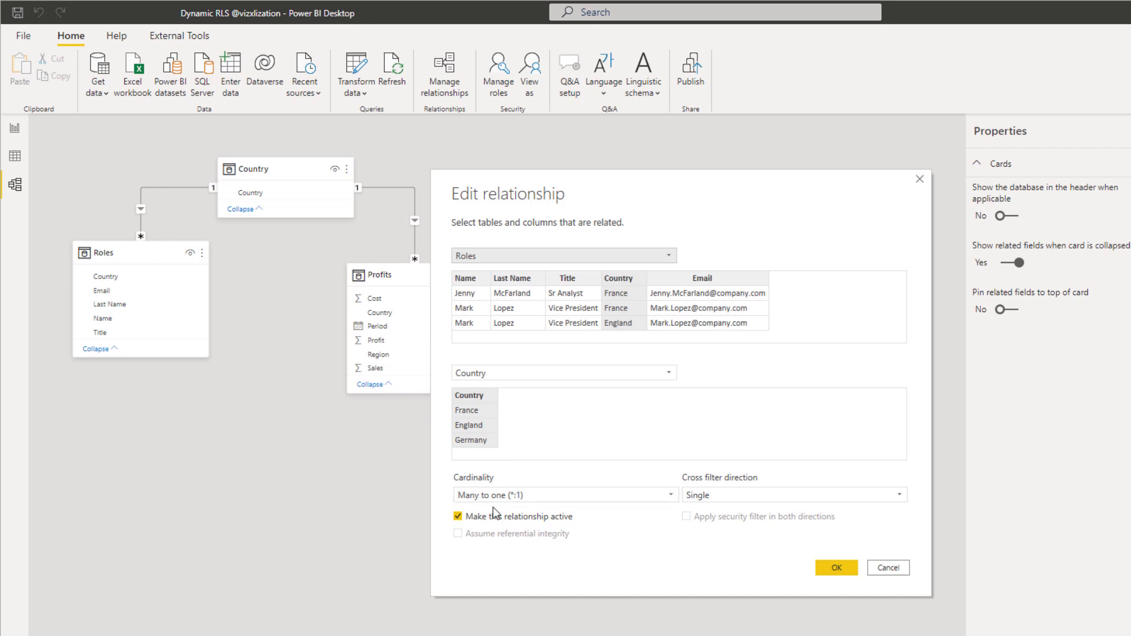
left_click(779, 495)
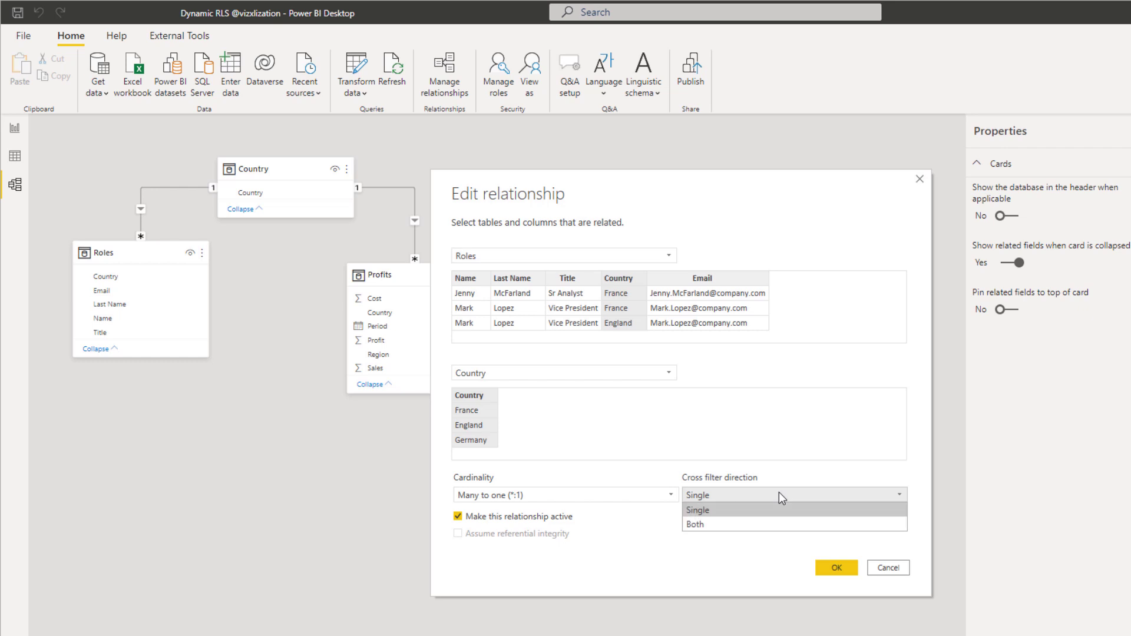
left_click(734, 523)
left_click(687, 517)
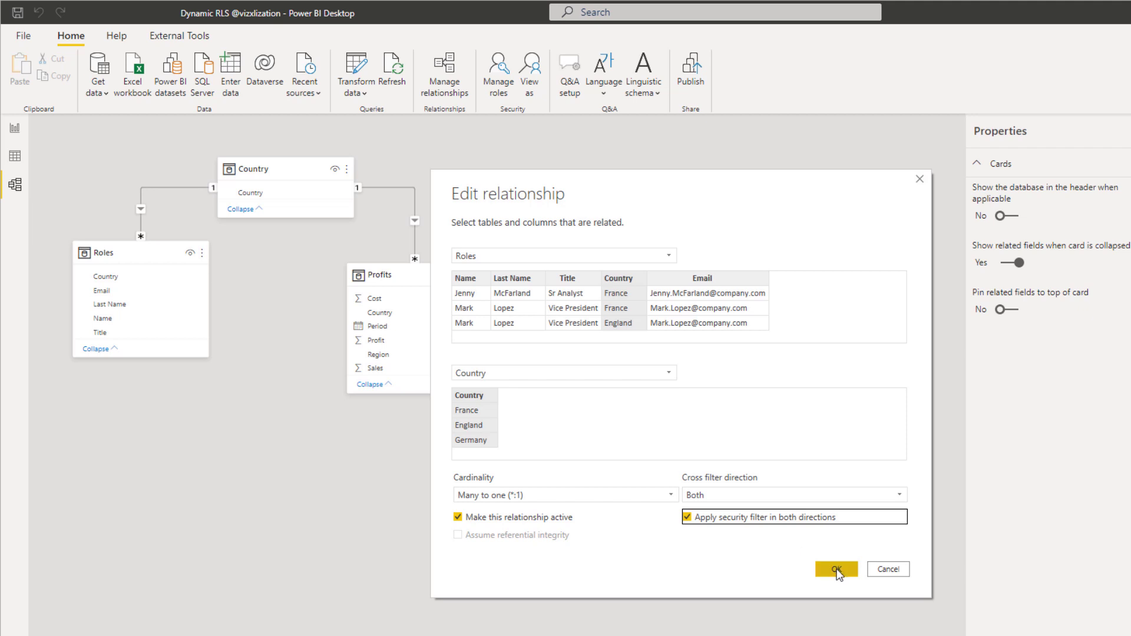
left_click(837, 569)
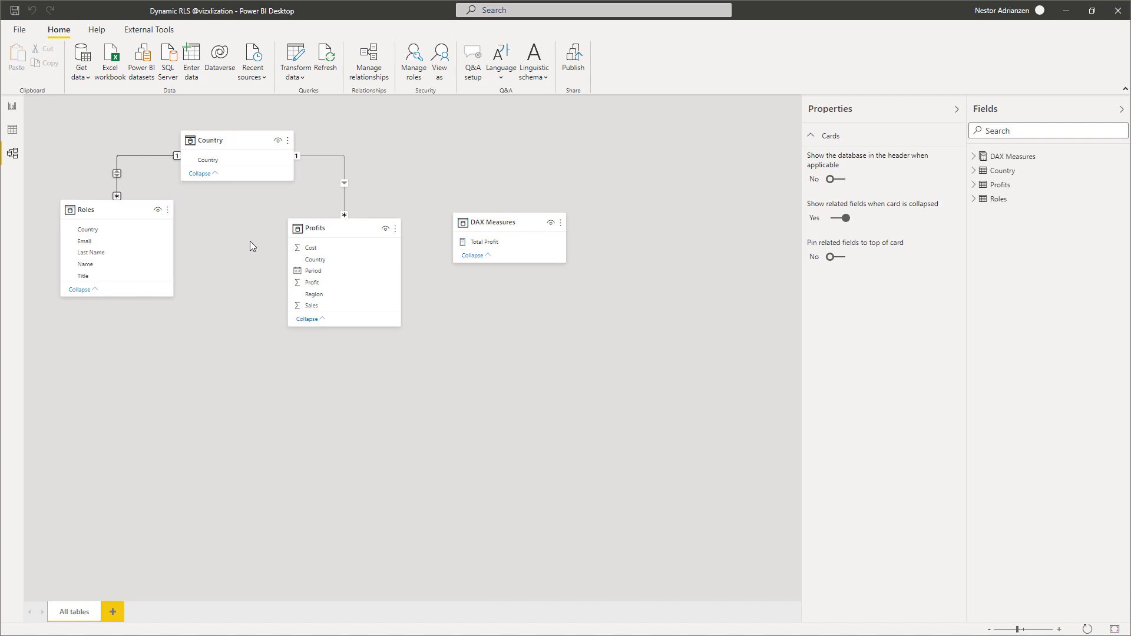
Insert a clustered bar chart of Total Profit by Country on the report page
left_click(13, 110)
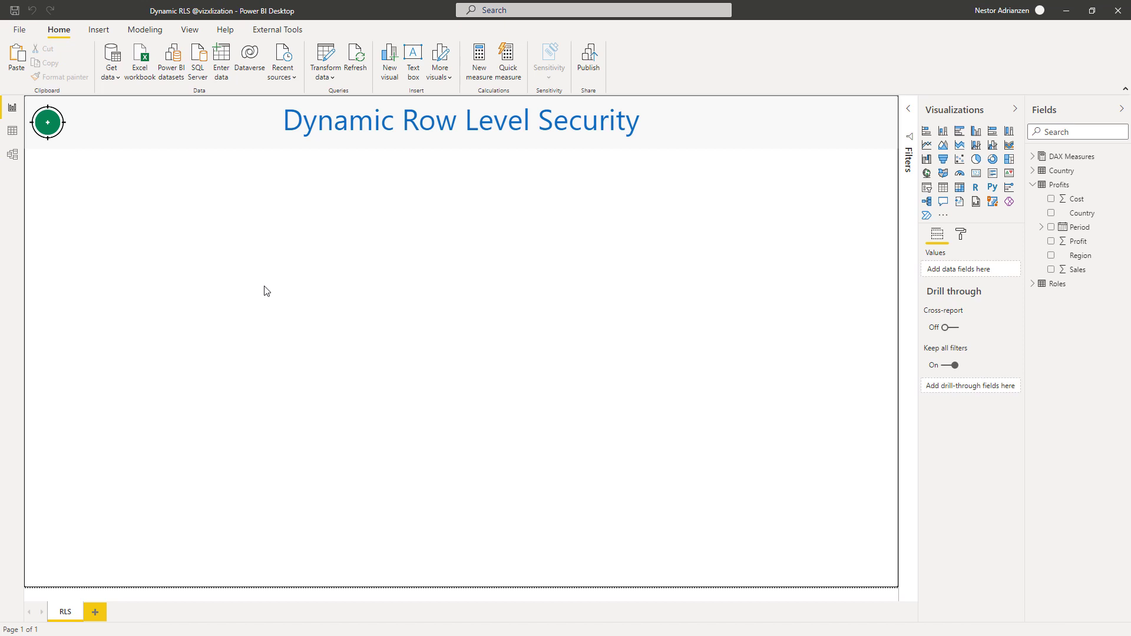
left_click(960, 134)
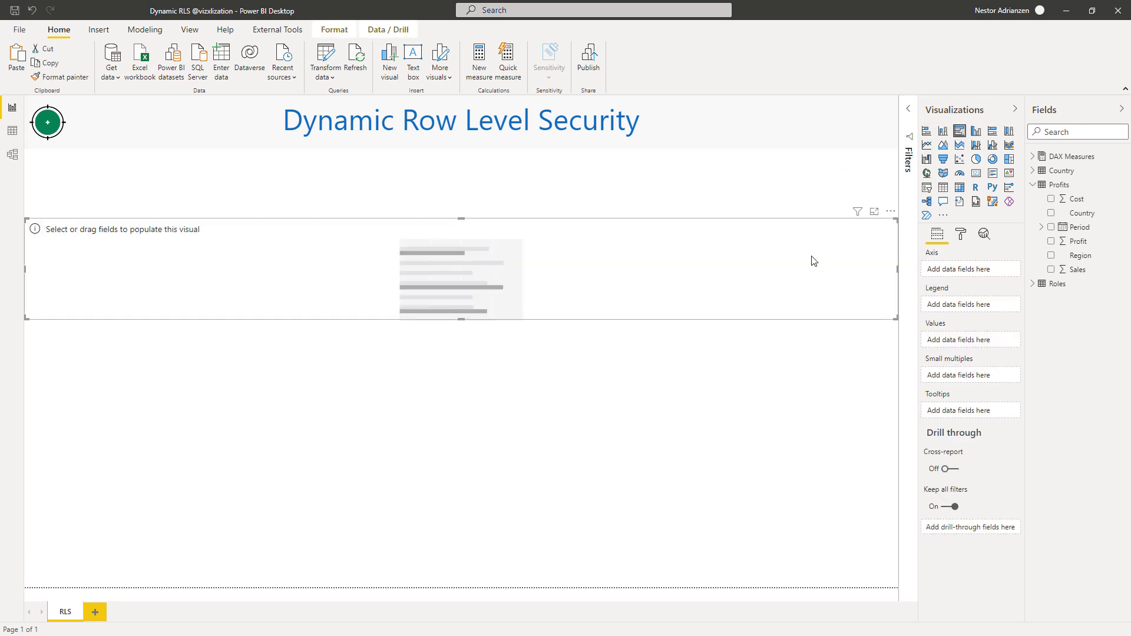
left_click(1034, 172)
left_click(1051, 185)
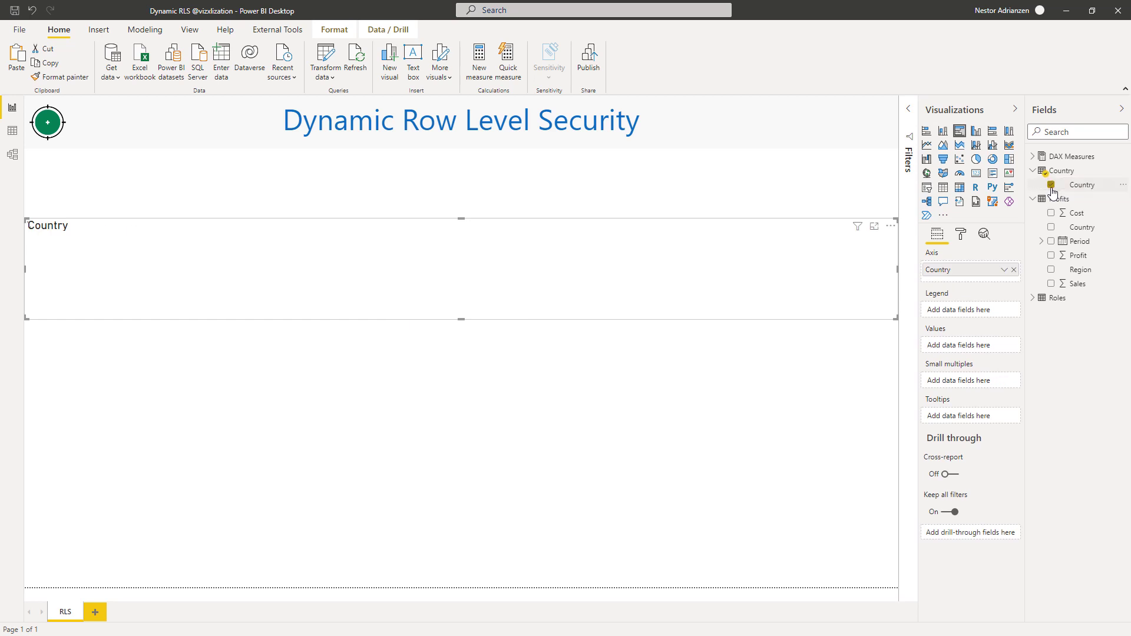
left_click(1034, 171)
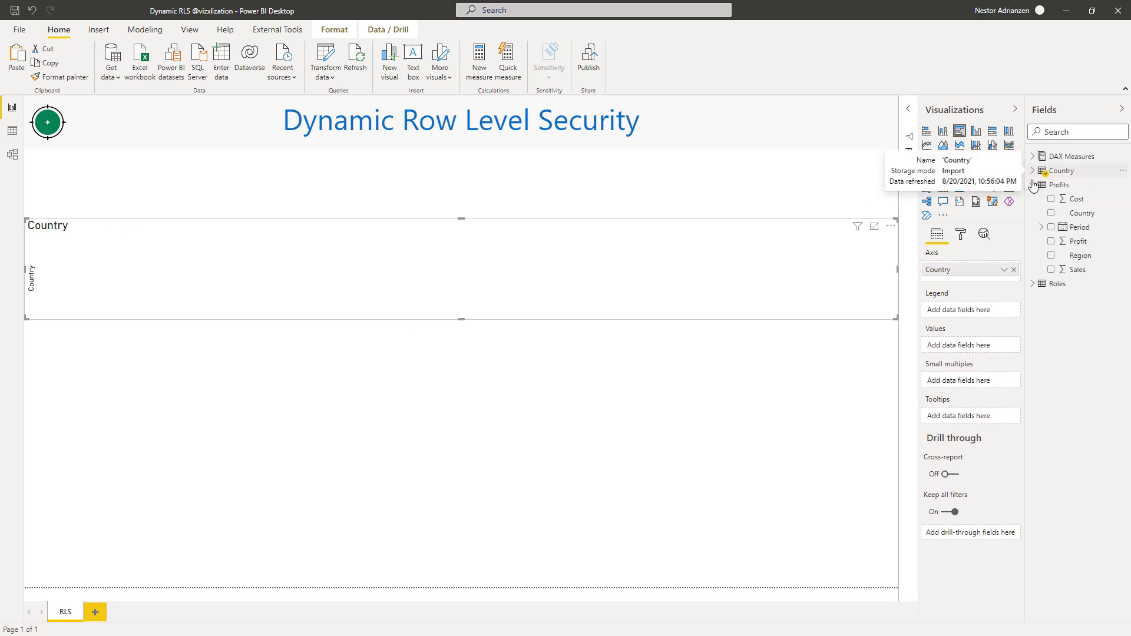
left_click(1040, 158)
left_click(1052, 171)
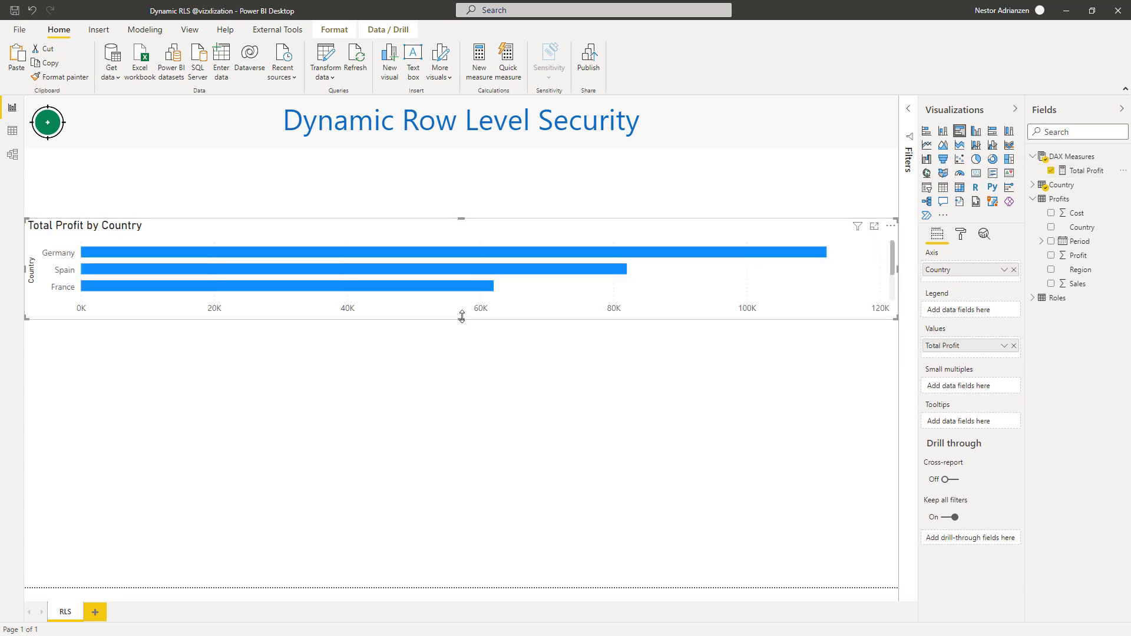
Resize and reposition the bar chart, then turn on data labels and shadow
left_click_drag(462, 318, 461, 548)
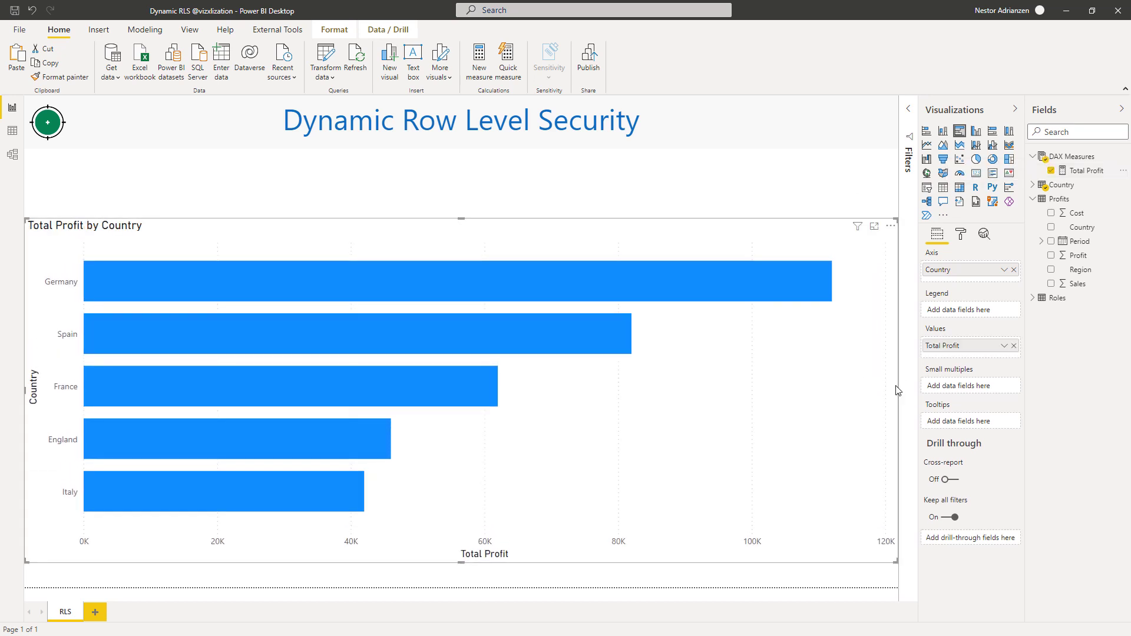
left_click_drag(898, 391, 371, 391)
left_click_drag(218, 231, 228, 171)
left_click_drag(379, 358, 422, 367)
left_click(961, 235)
left_click(993, 387)
left_click(992, 515)
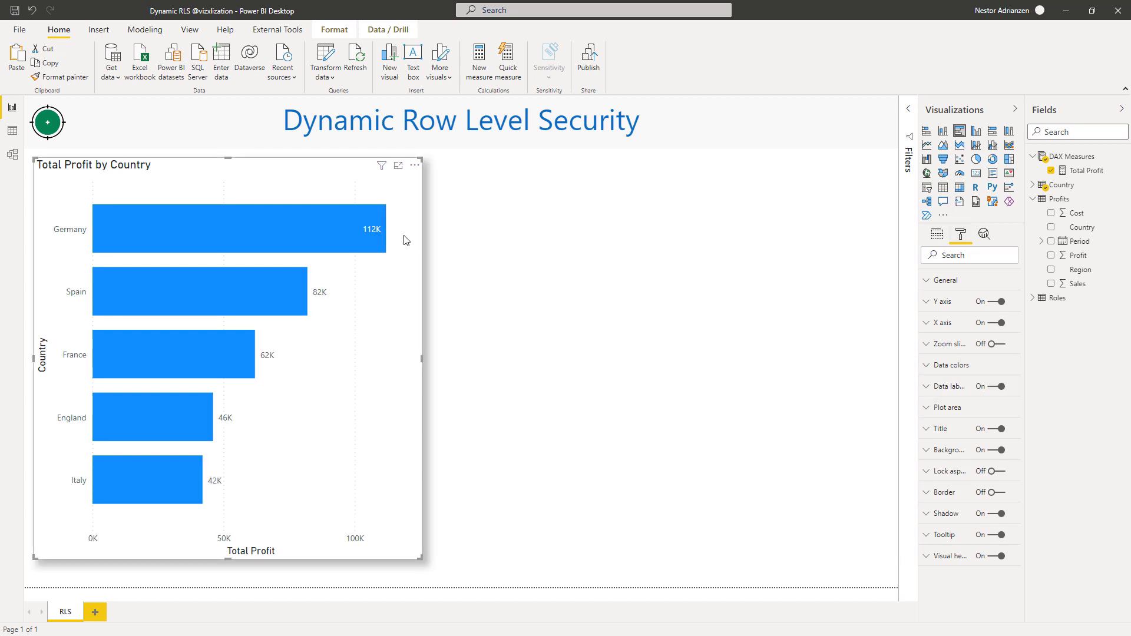
Duplicate the bar chart as a map beside it, both the same height
key("ctrl+c")
key("ctrl+v")
left_click_drag(389, 236, 780, 236)
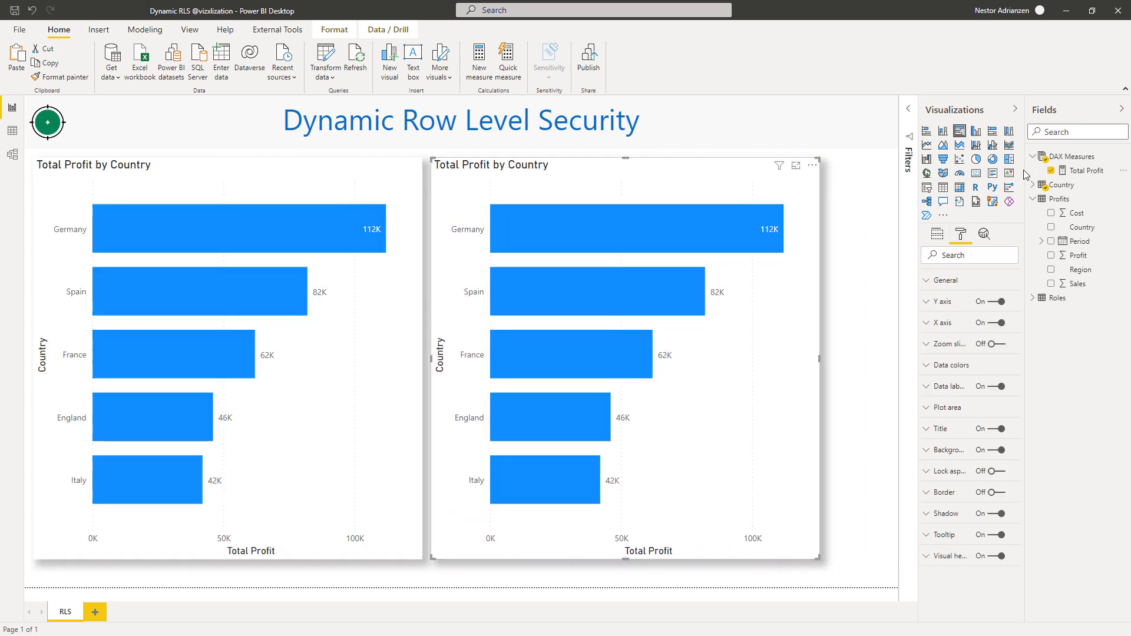
left_click(927, 181)
left_click_drag(819, 558, 886, 557)
left_click_drag(657, 557, 660, 575)
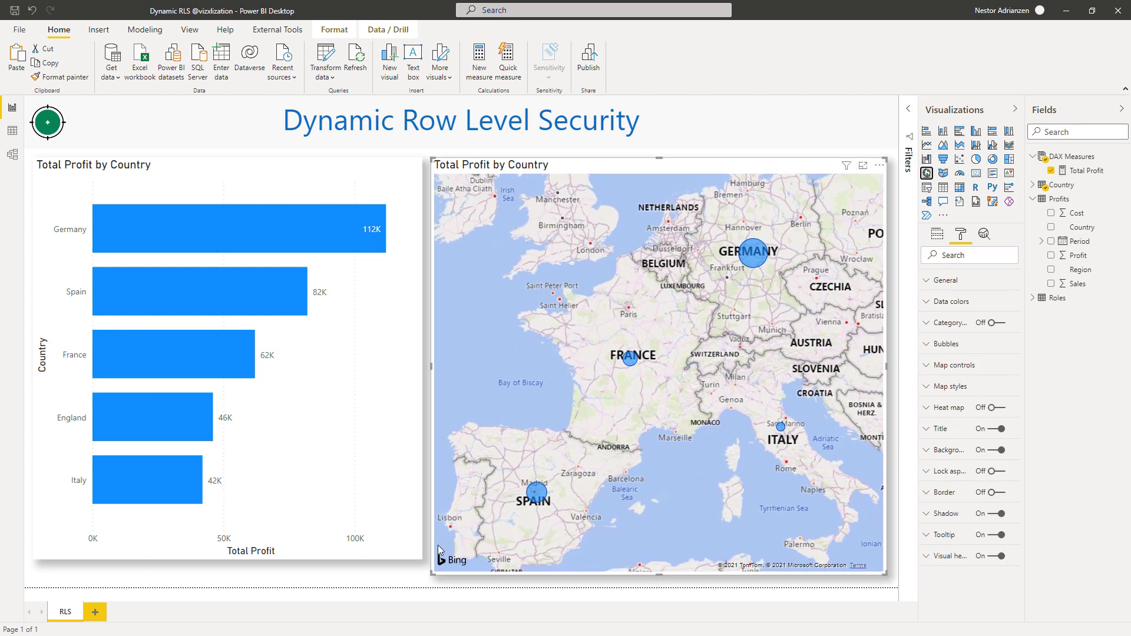
left_click(229, 558)
left_click_drag(229, 558, 228, 575)
Set the map's style theme to Grayscale
left_click(648, 383)
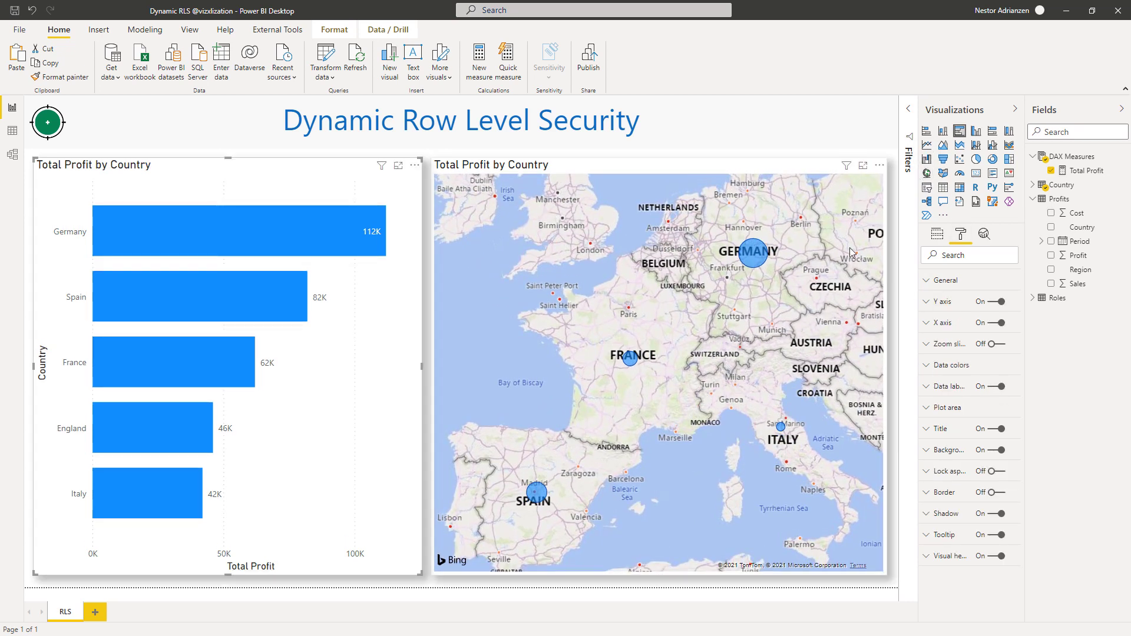
left_click(961, 387)
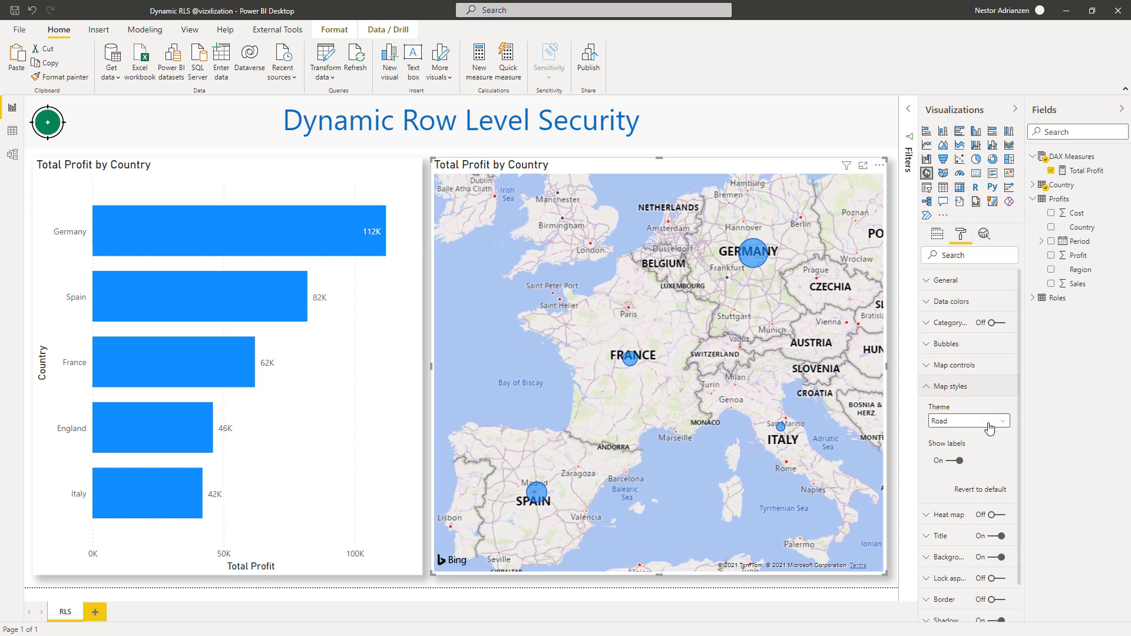
left_click(1002, 421)
left_click(947, 475)
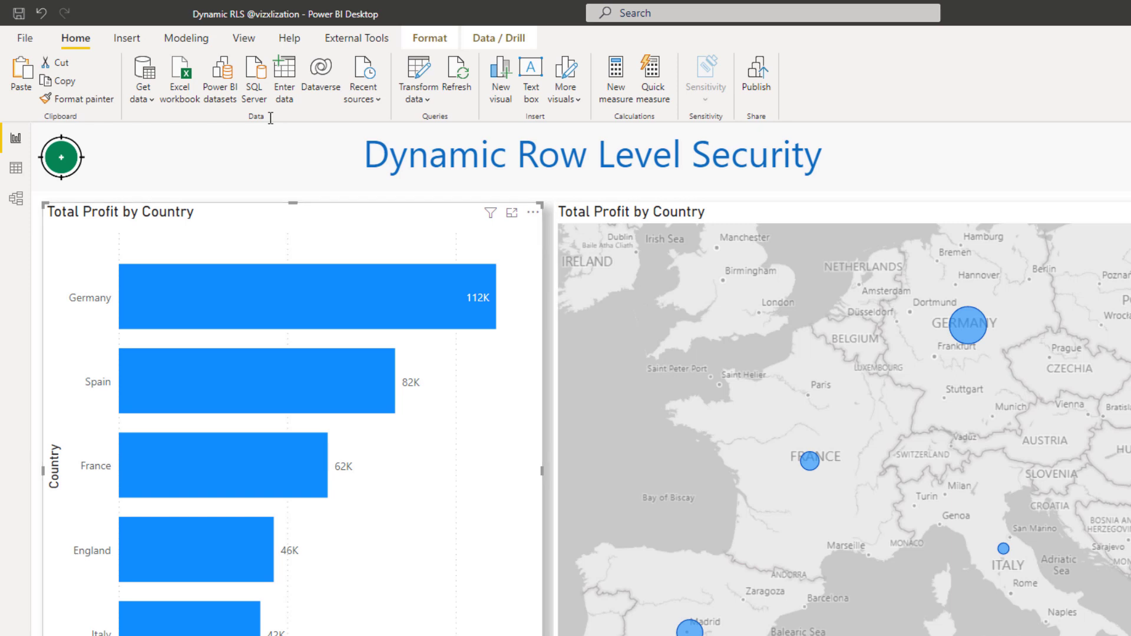
Create a new security role named 'Dynamic RLS' in Manage roles
left_click(199, 43)
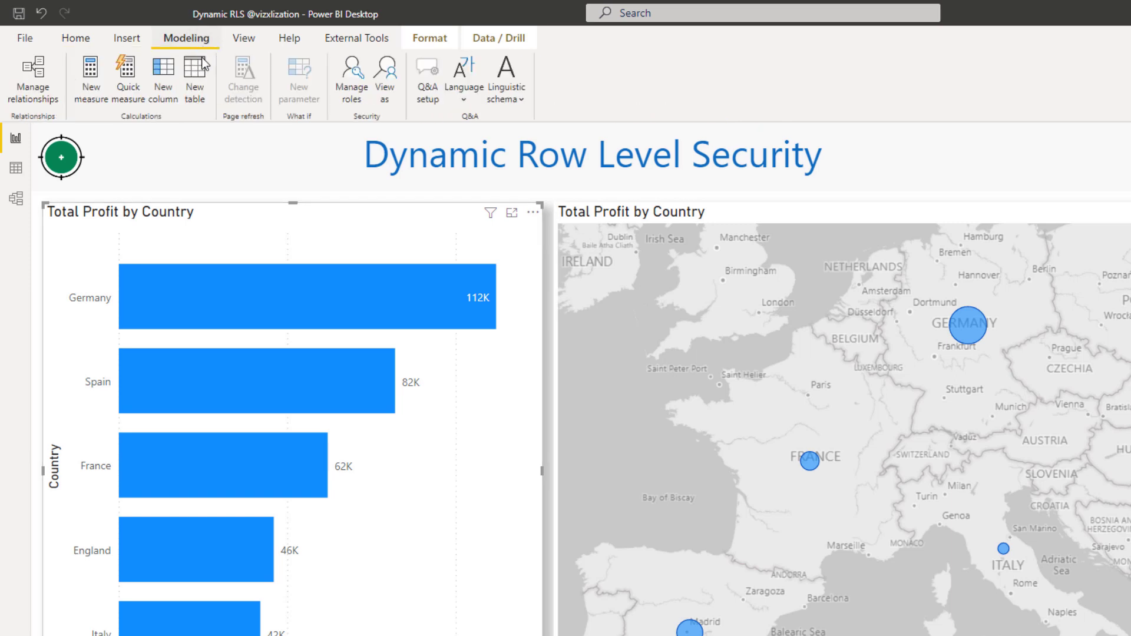
left_click(353, 75)
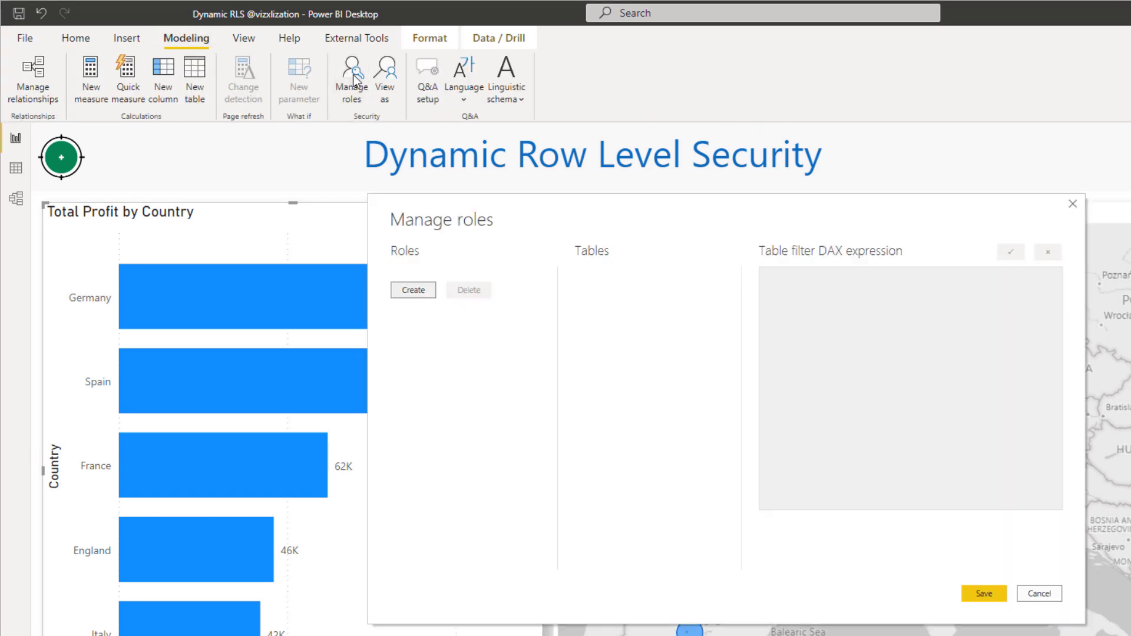
left_click(413, 290)
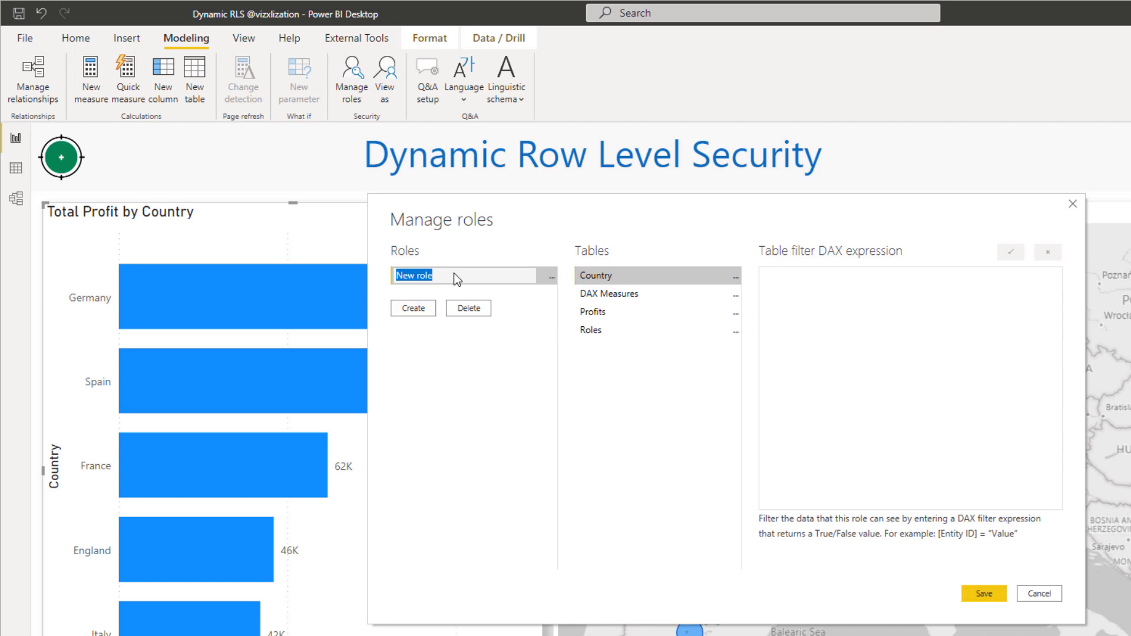
key("Return")
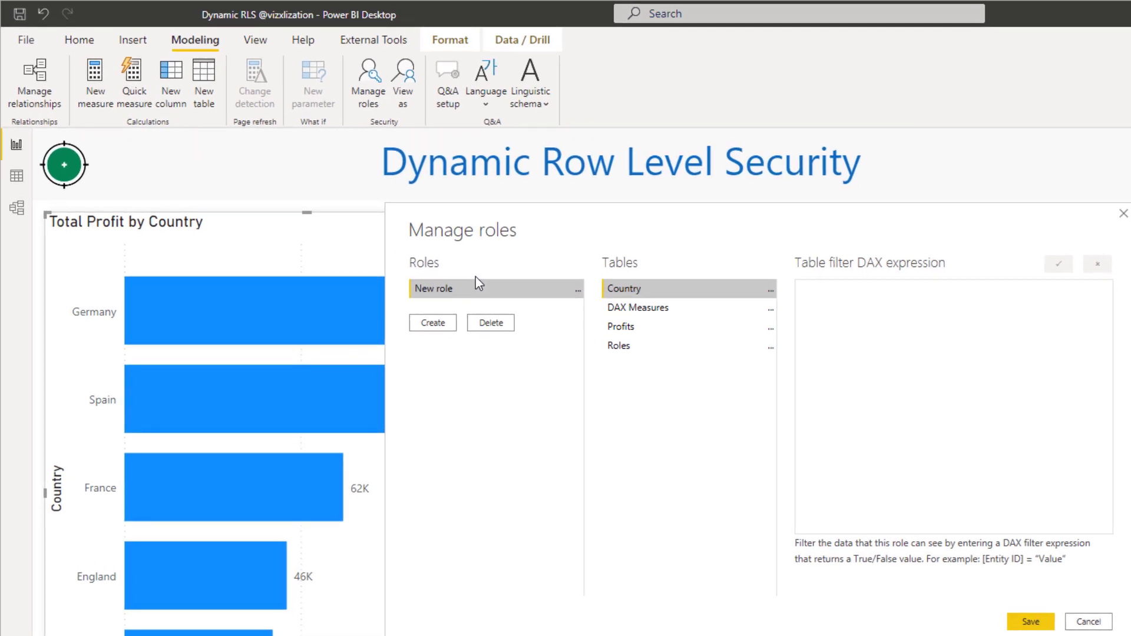
double_click(471, 291)
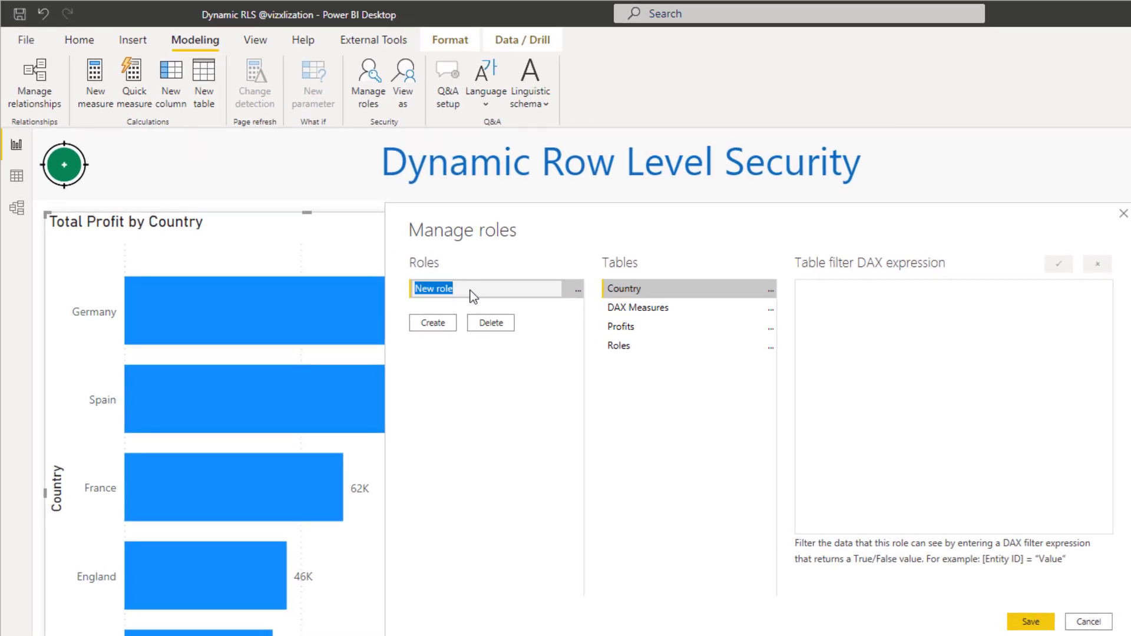
type("Dynamic RLS")
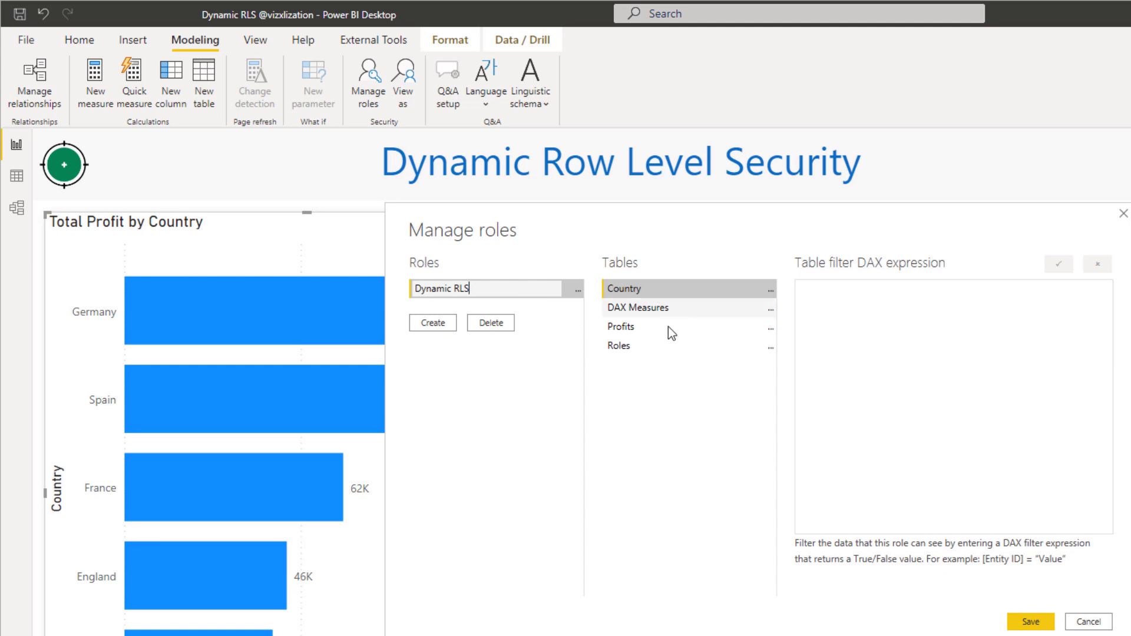
Filter the Roles table with [Email] = USERPRINCIPALNAME() and save the role
left_click(726, 348)
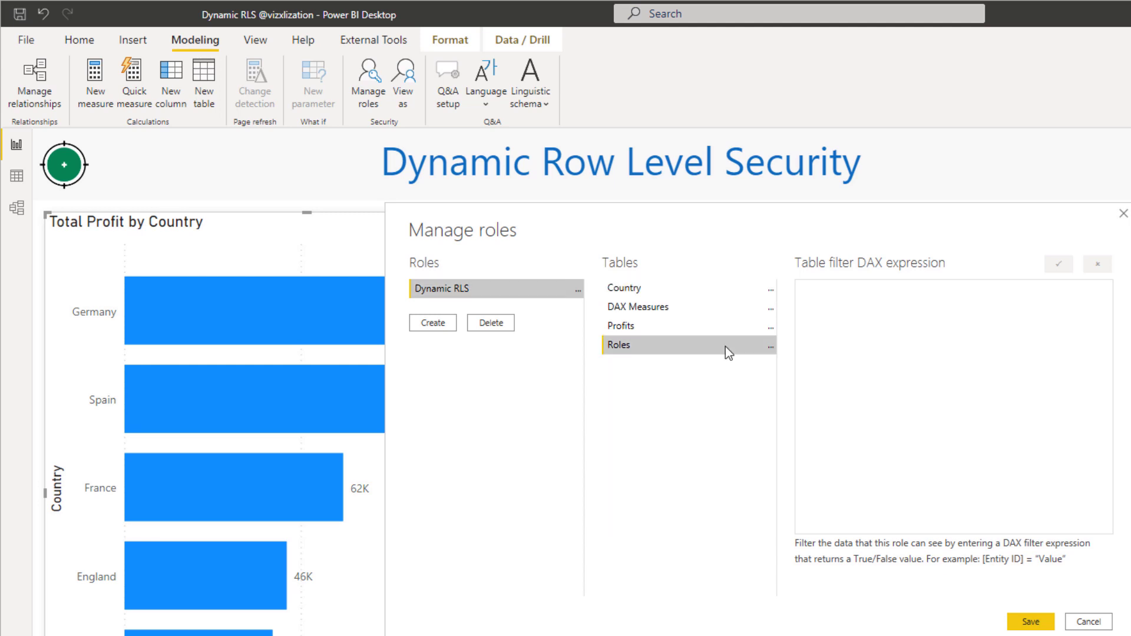
left_click(770, 350)
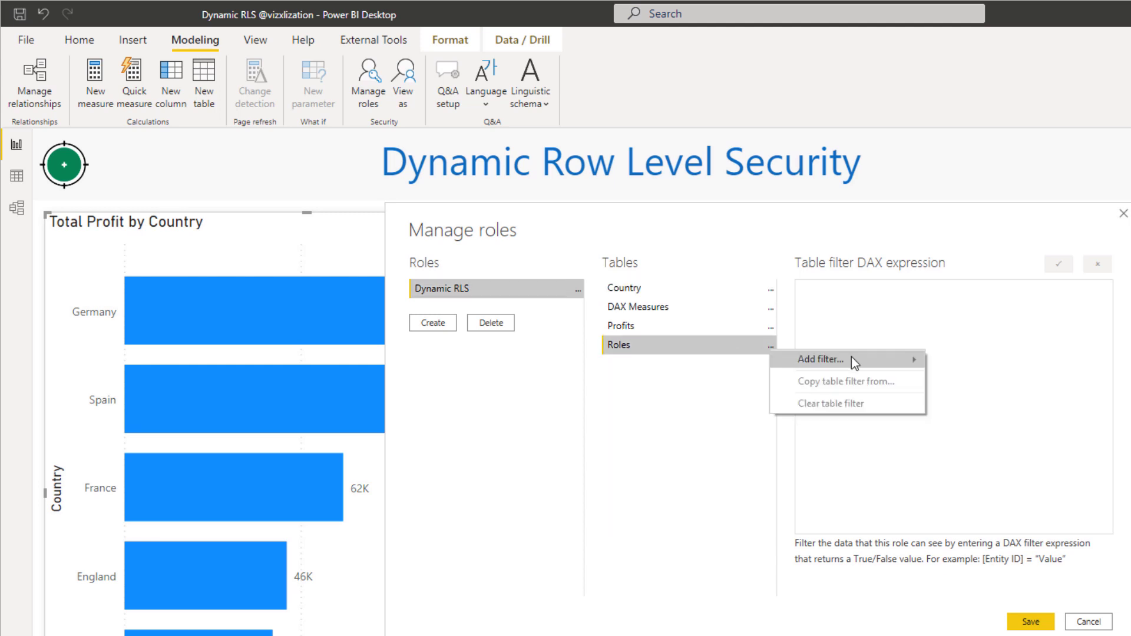
mouse_move(875, 357)
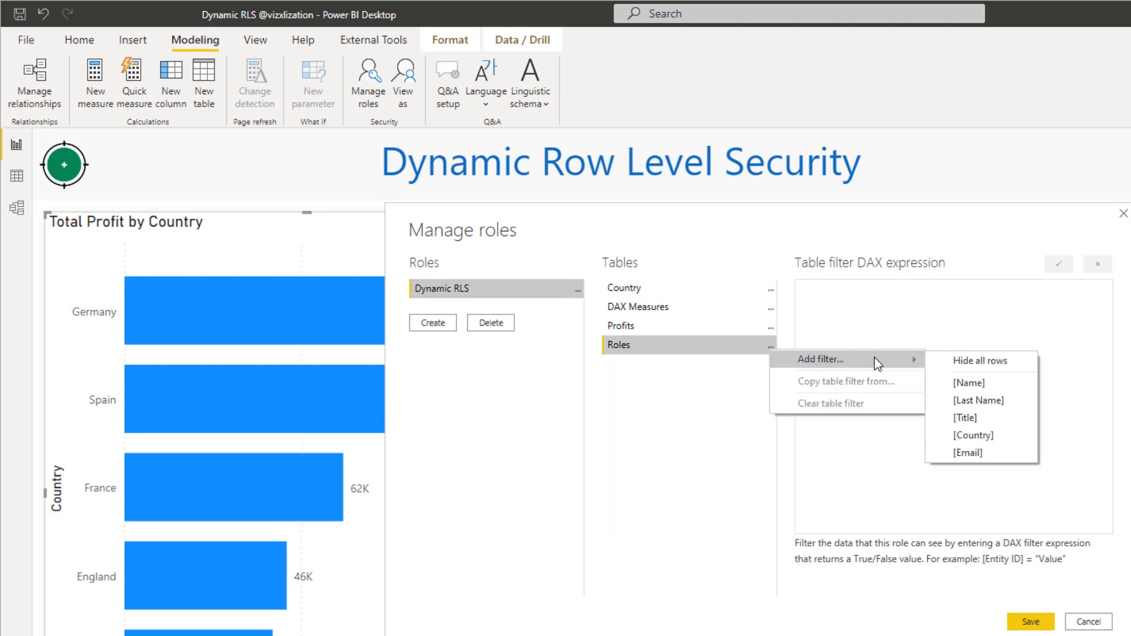
left_click(978, 455)
left_click(912, 296)
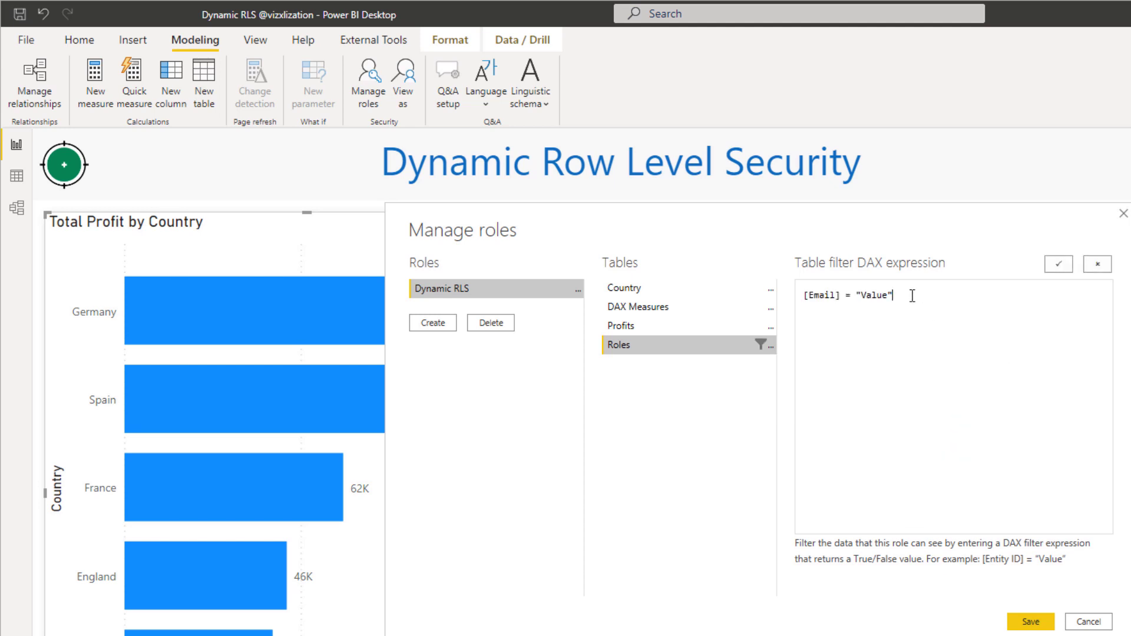
key("BackSpace")
key("BackSpace")
key("BackSpace")
key("BackSpace")
key("BackSpace")
key("BackSpace")
key("BackSpace")
type("USERPRINCIPALNAME()")
left_click(1059, 264)
left_click(1030, 622)
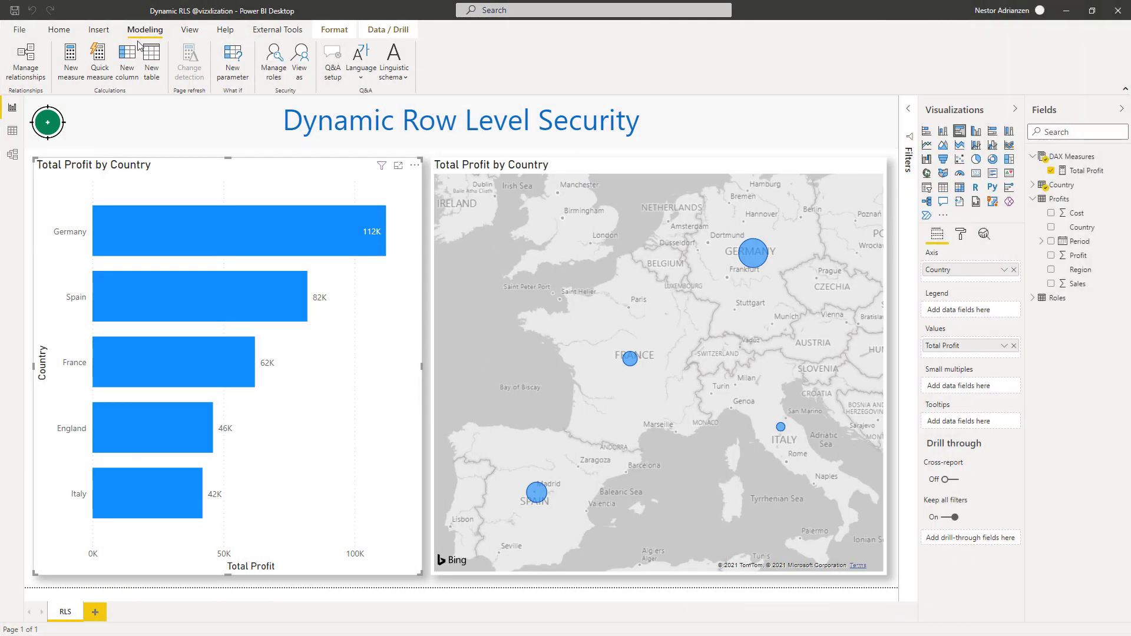
left_click(59, 30)
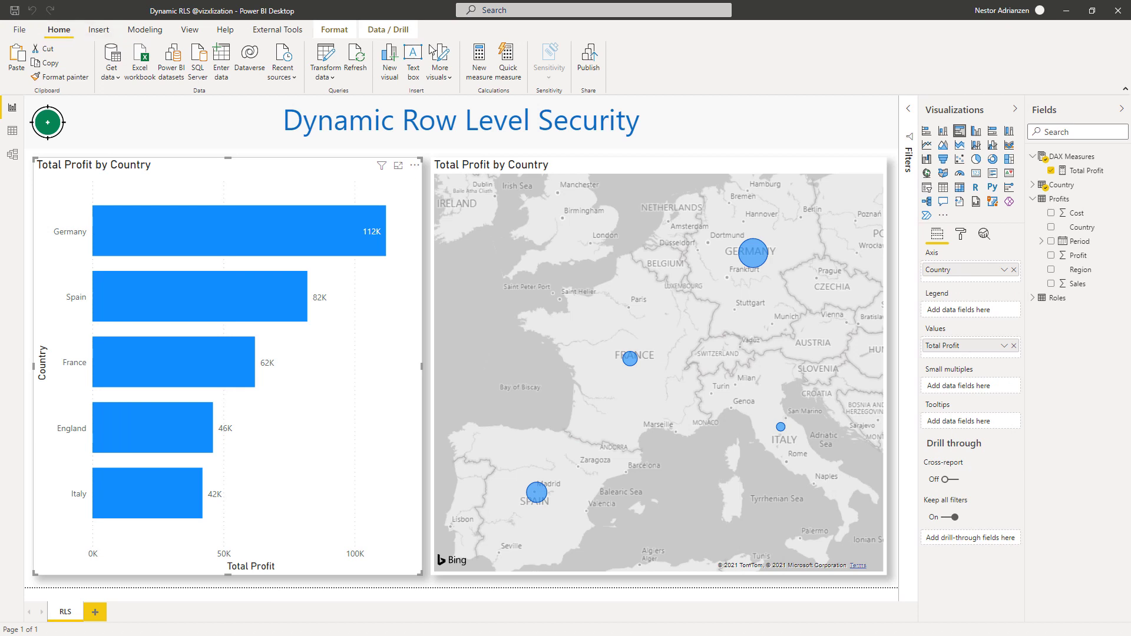
left_click(586, 69)
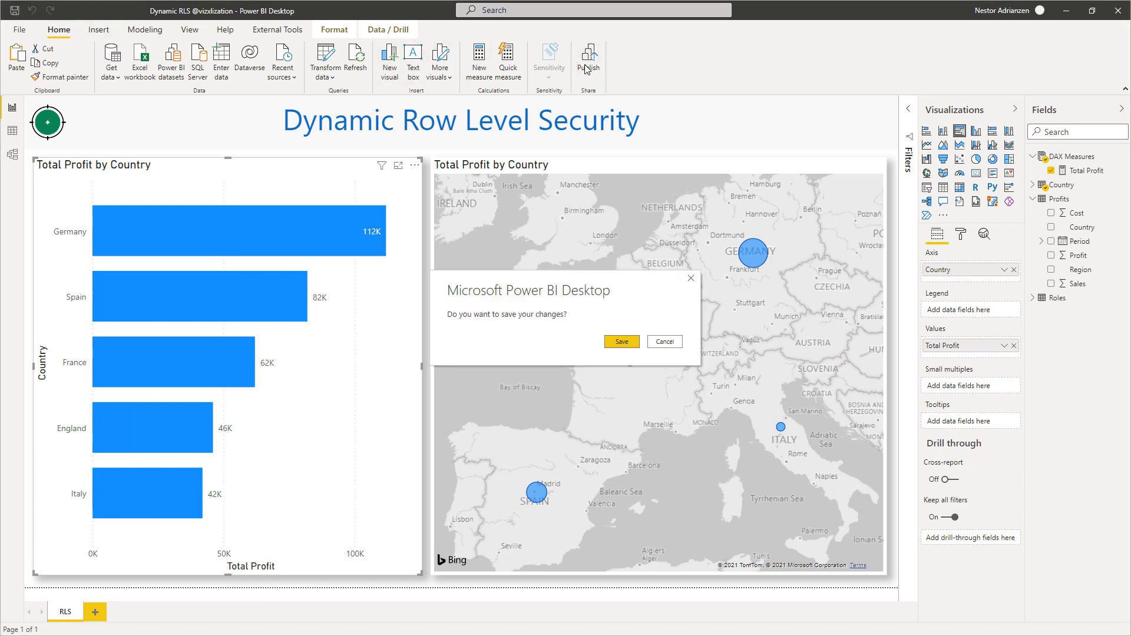
left_click(626, 344)
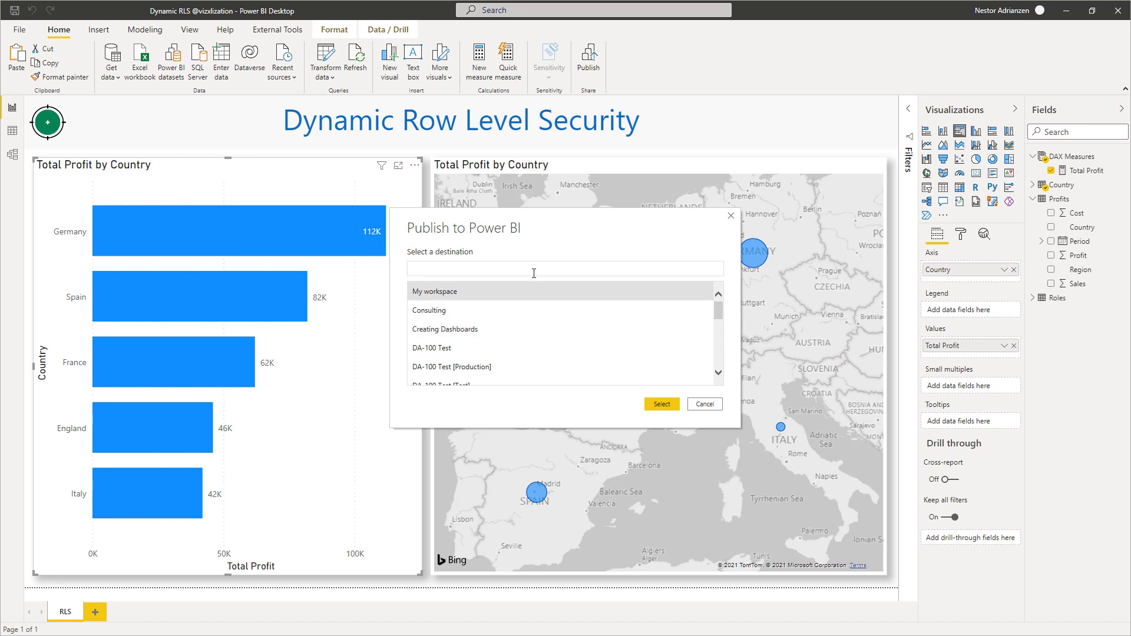
type("RL")
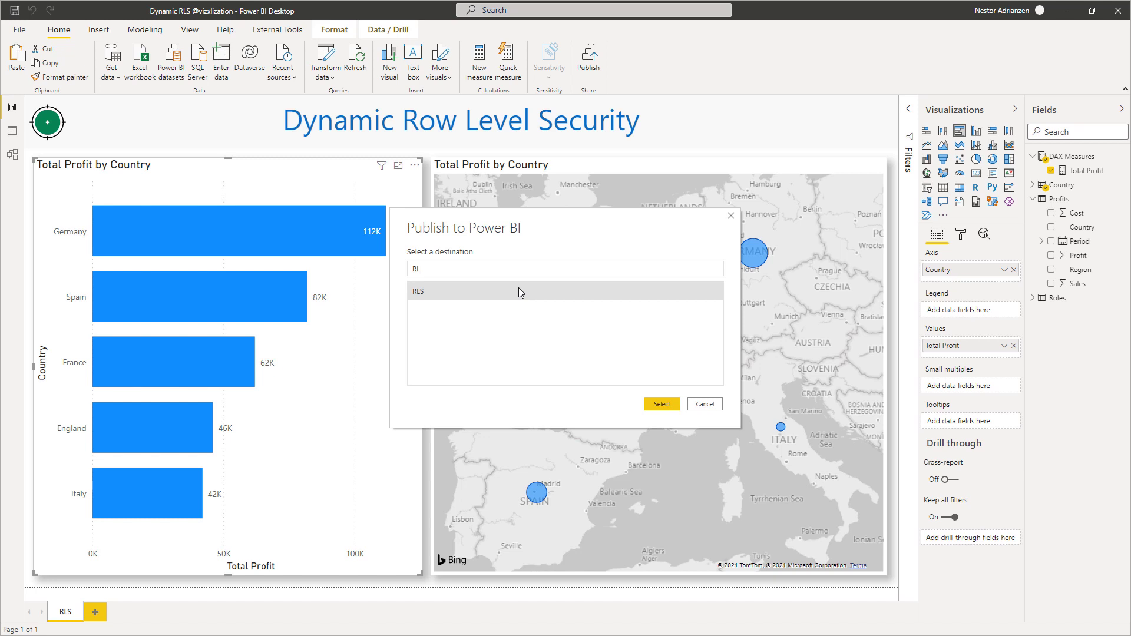
left_click(658, 404)
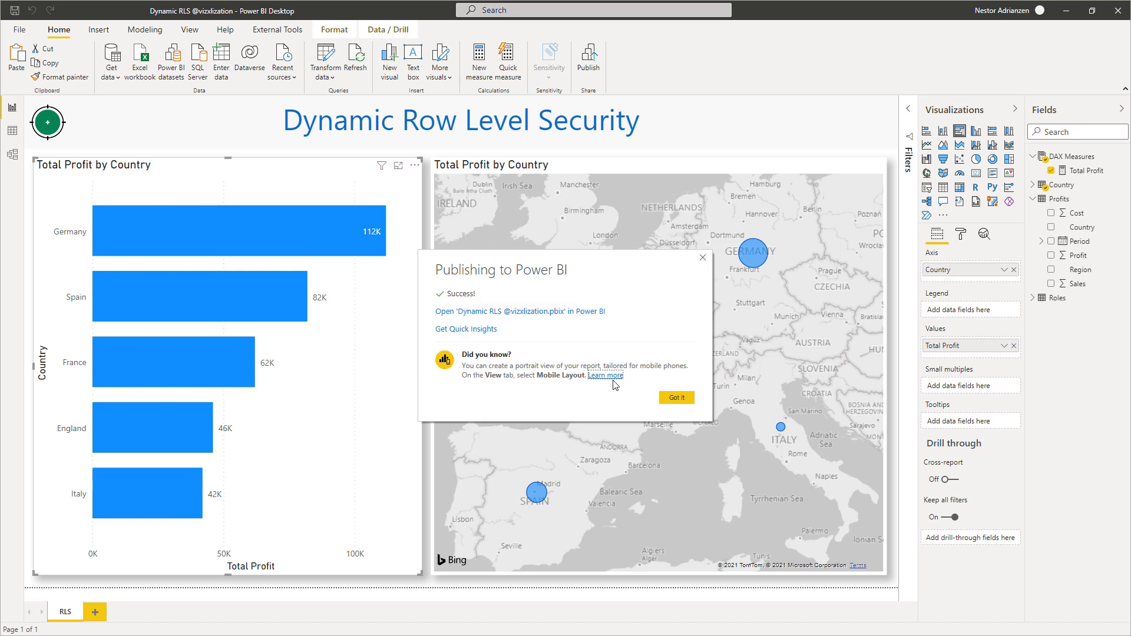
Dismiss the publish confirmation and open the Dynamic RLS dataset's Security settings
left_click(669, 397)
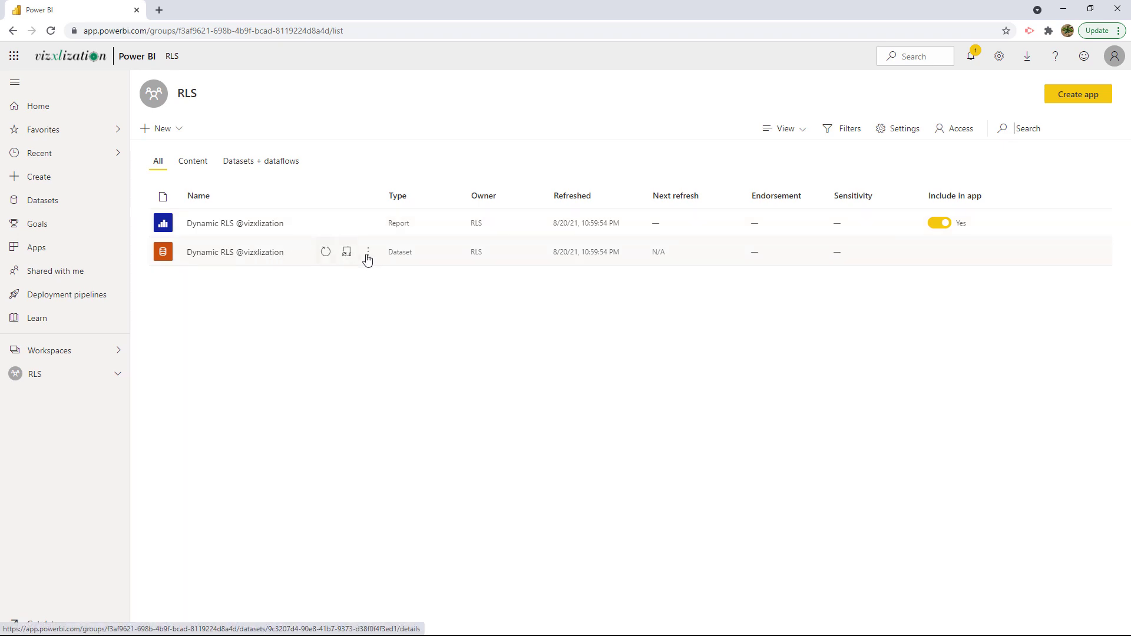
left_click(371, 259)
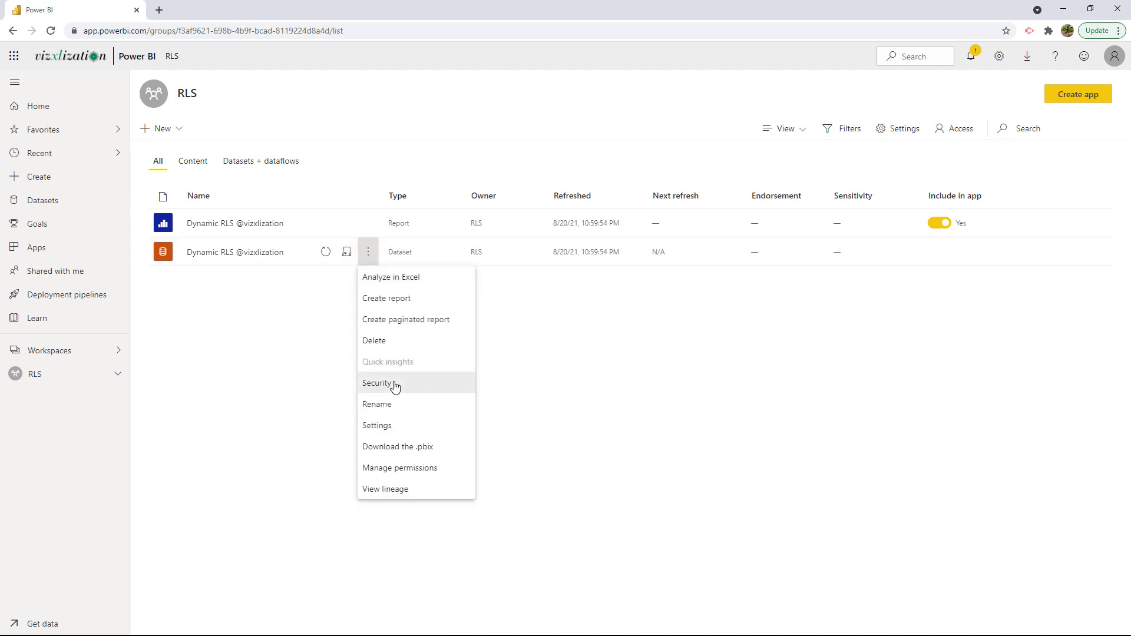
left_click(395, 385)
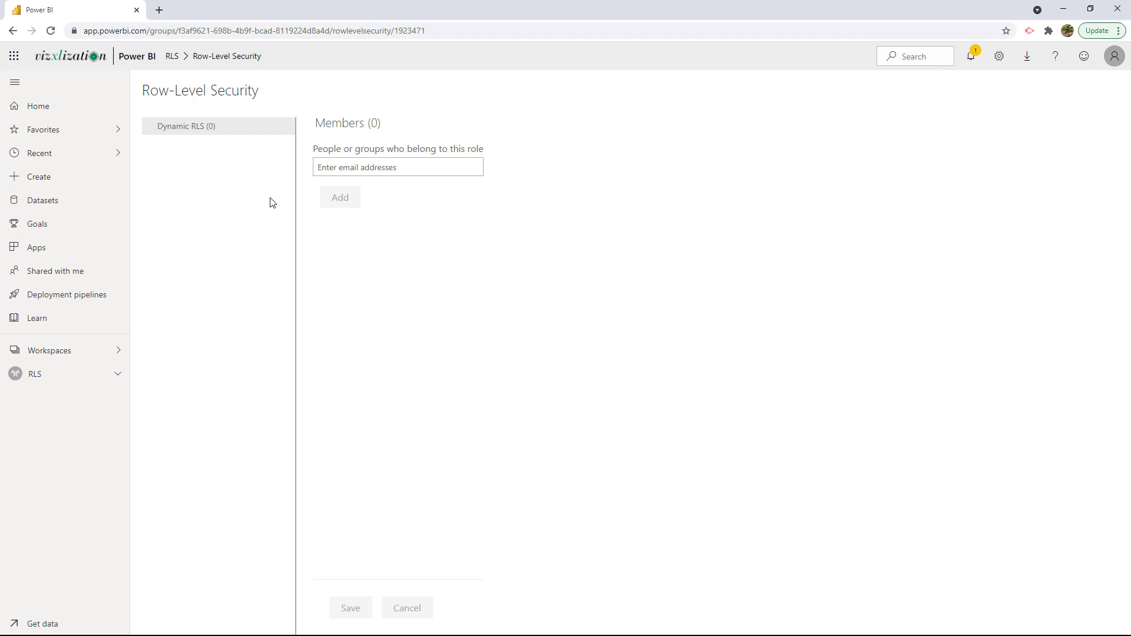
Test the report as the Dynamic RLS role, leaving only Germany at 112K
mouse_move(285, 131)
left_click(288, 127)
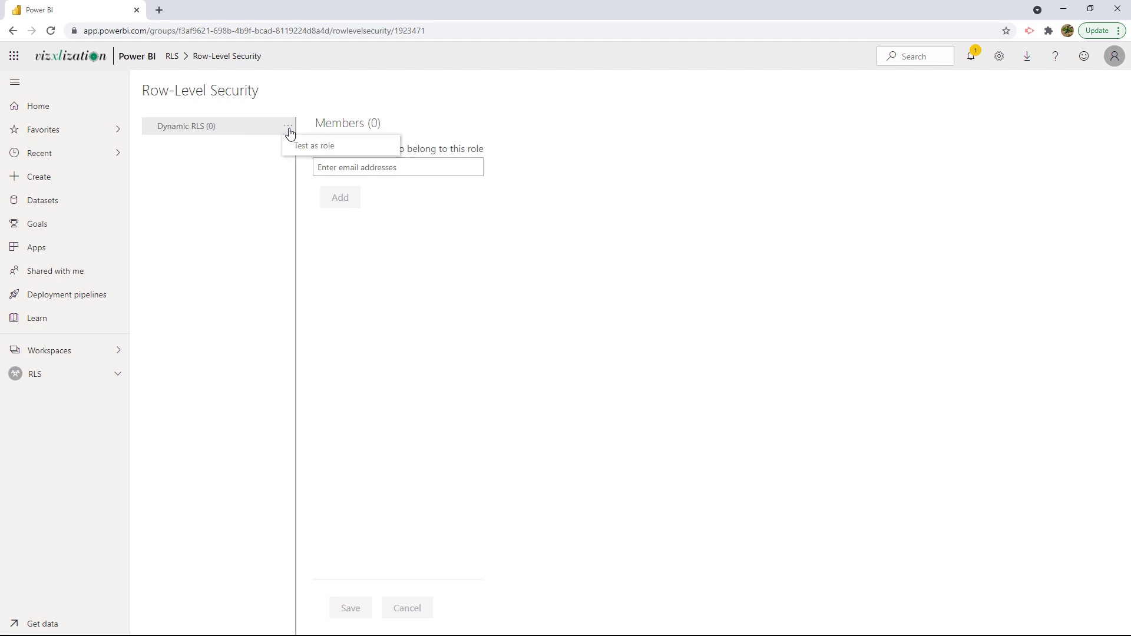
left_click(318, 146)
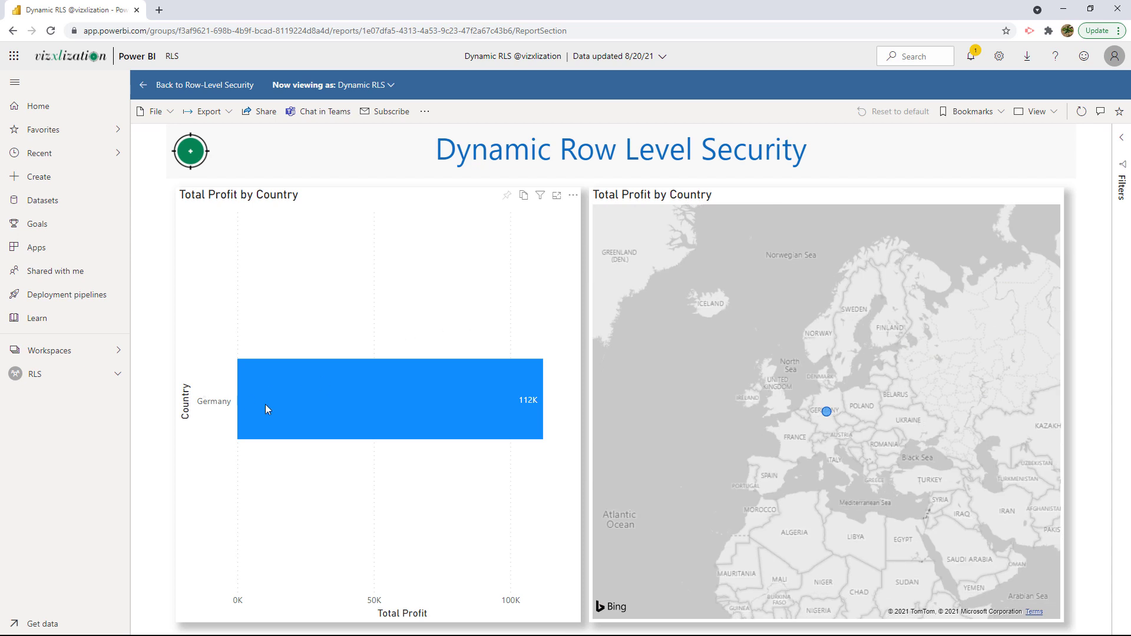
Show the signed-in account details from the top-right profile avatar
mouse_move(394, 410)
left_click(1115, 61)
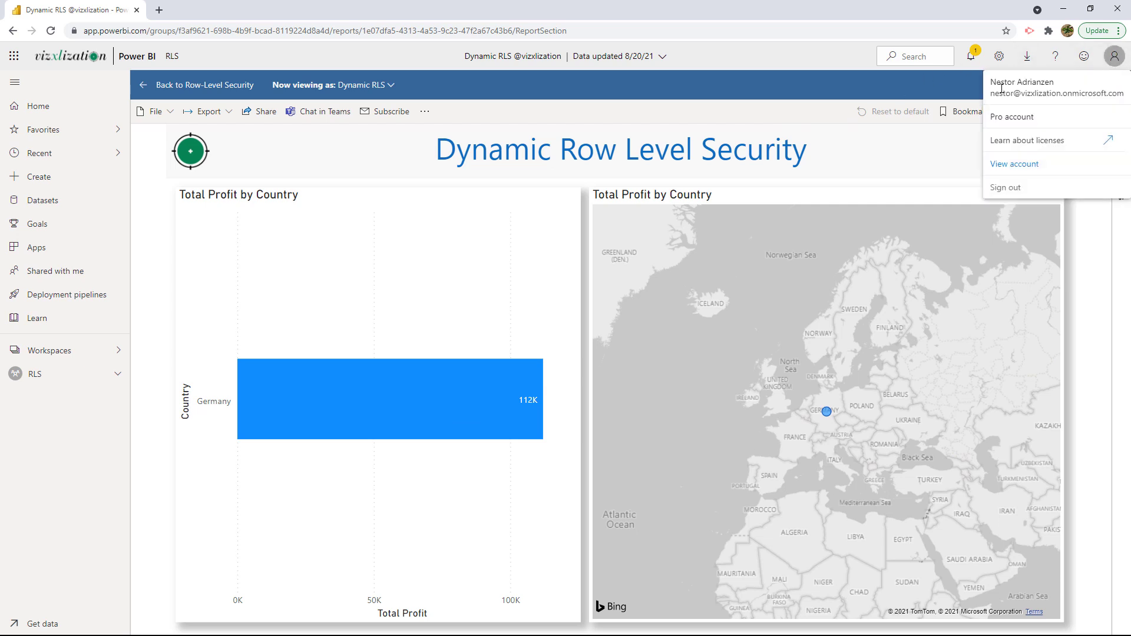